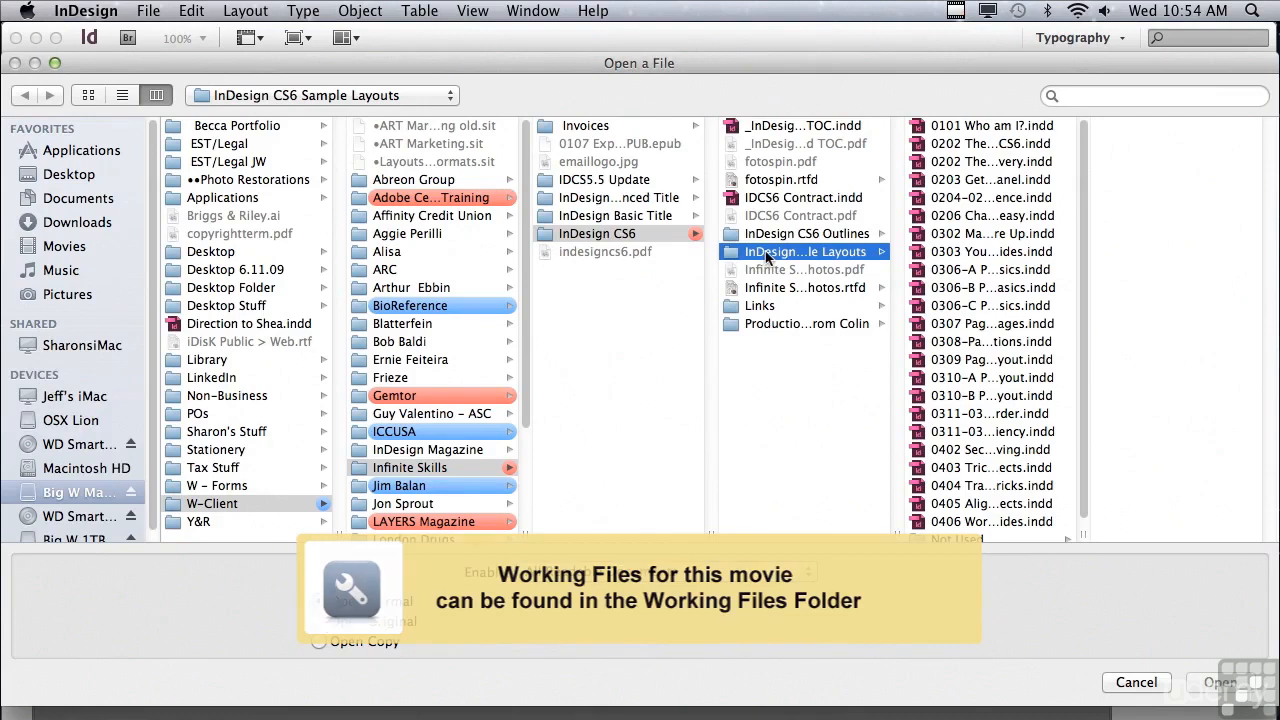
# Step: Open 0405 Align Objects.indd and display the Align panel with its full options, including Distribute Spacing
pyautogui.click(968, 506)
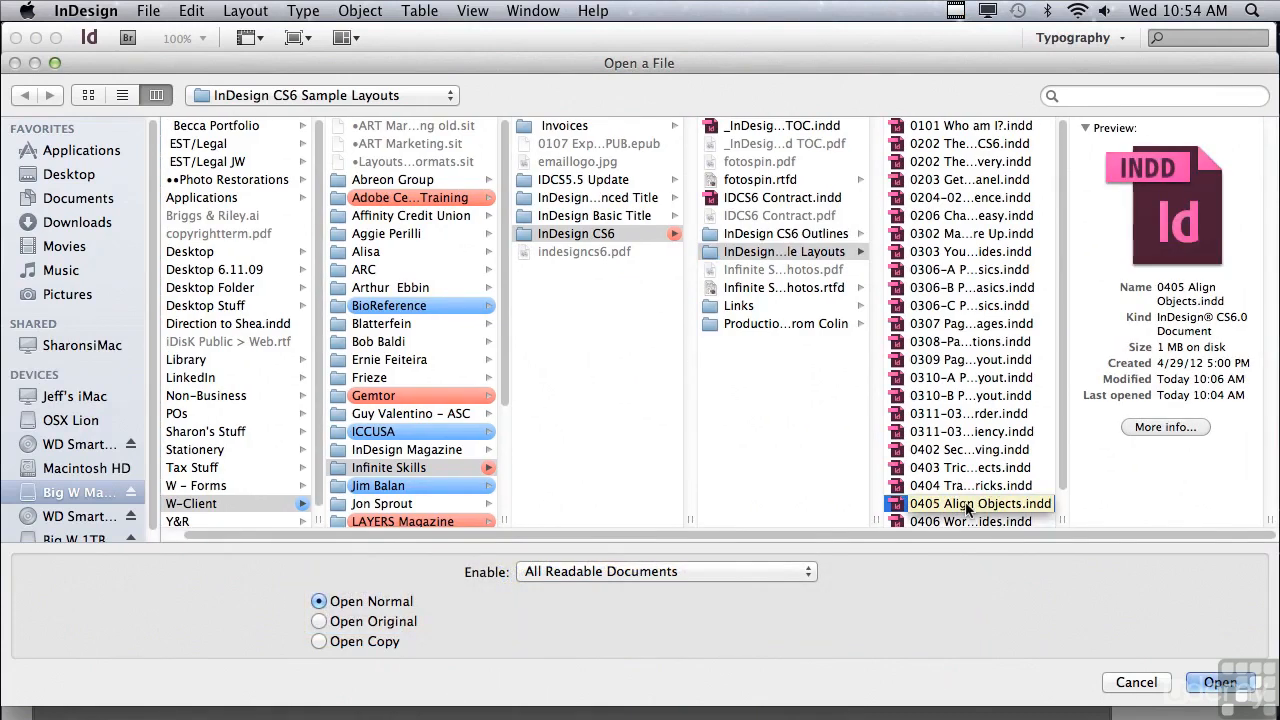
pyautogui.click(1200, 684)
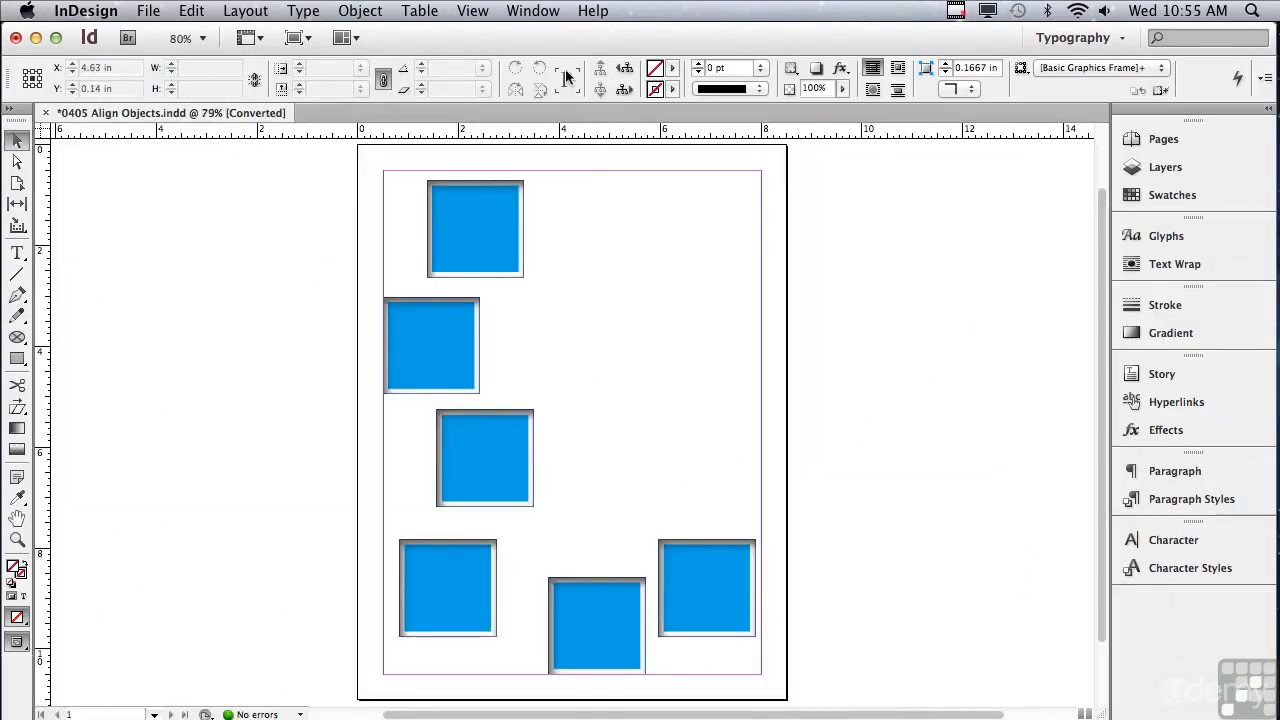
pyautogui.click(540, 14)
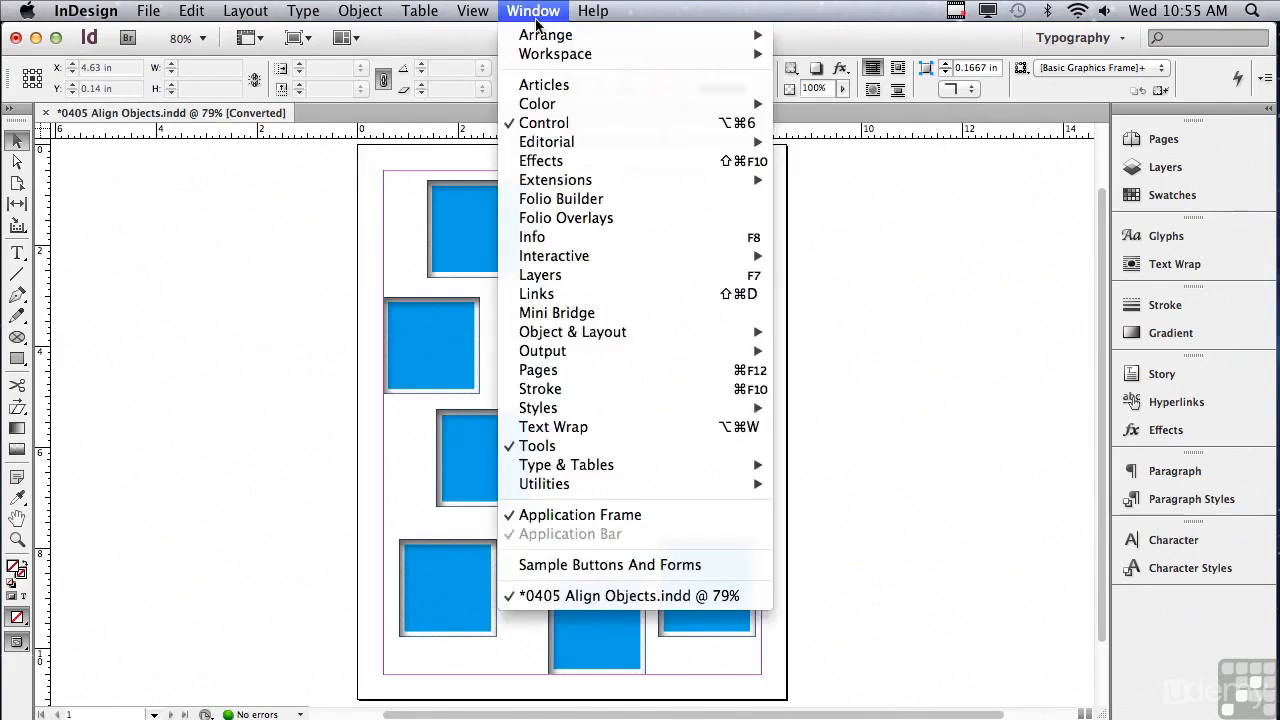
pyautogui.moveTo(562, 338)
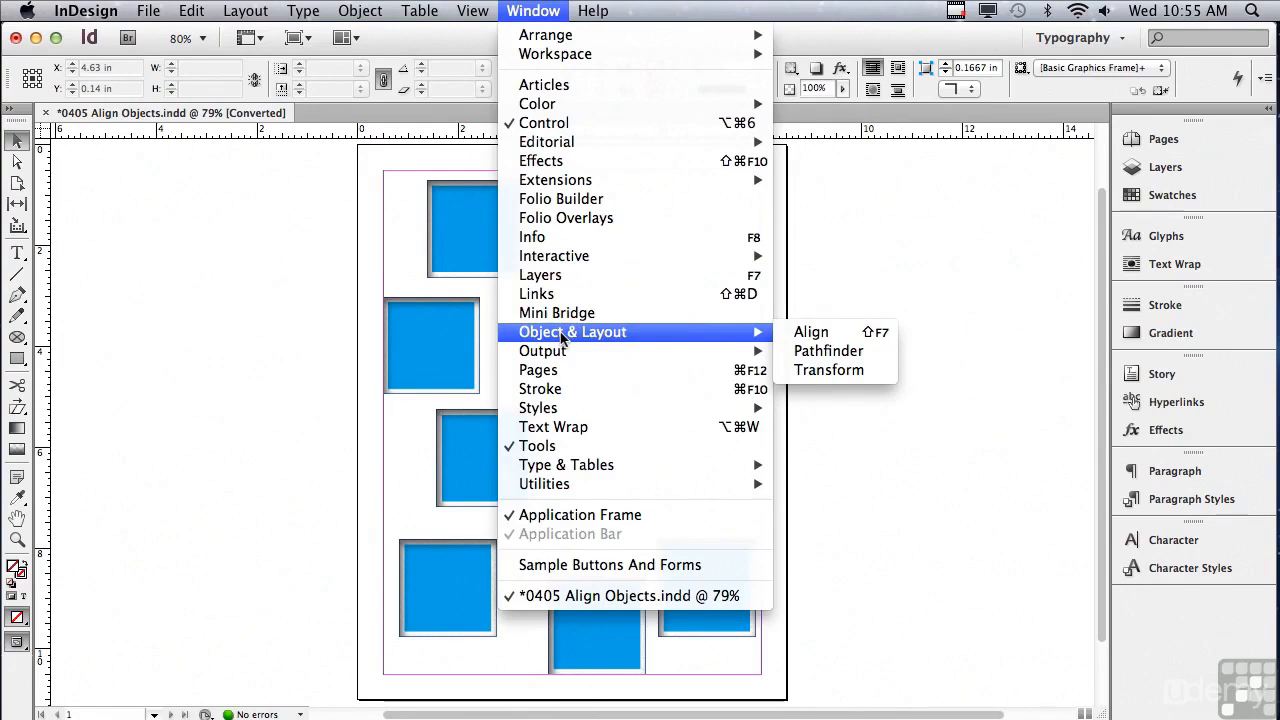
pyautogui.click(812, 333)
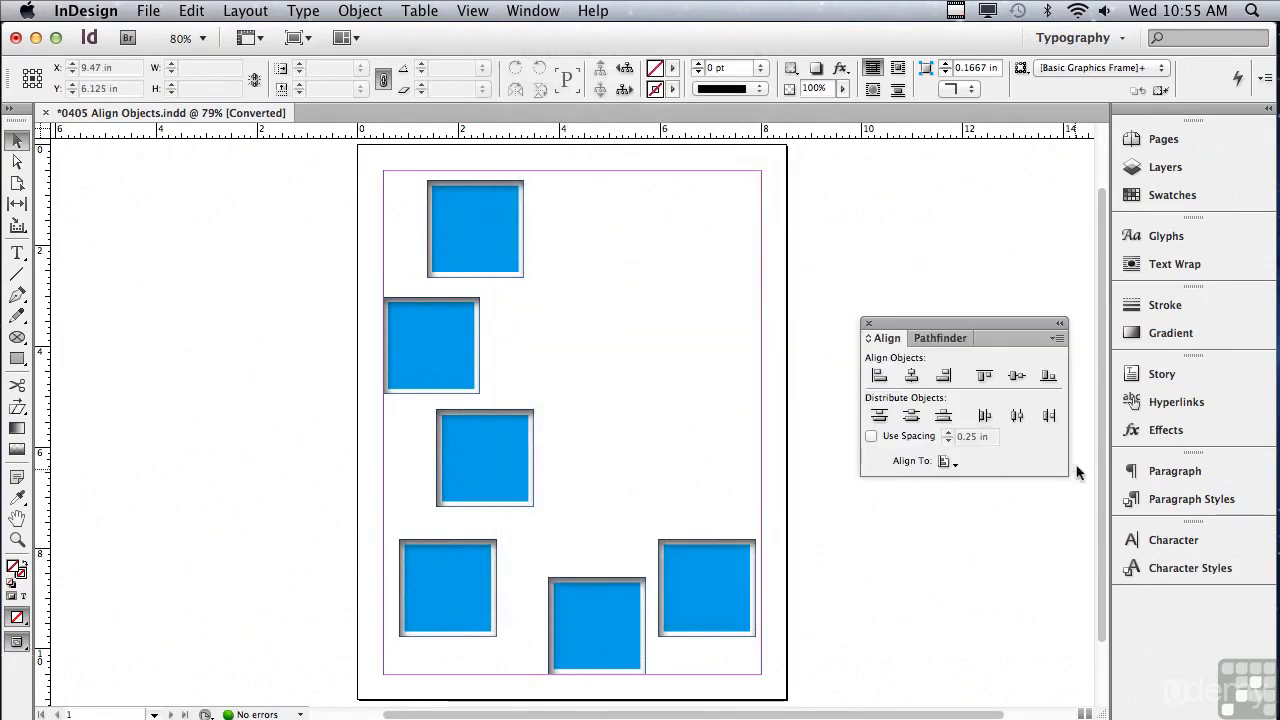
pyautogui.click(1056, 341)
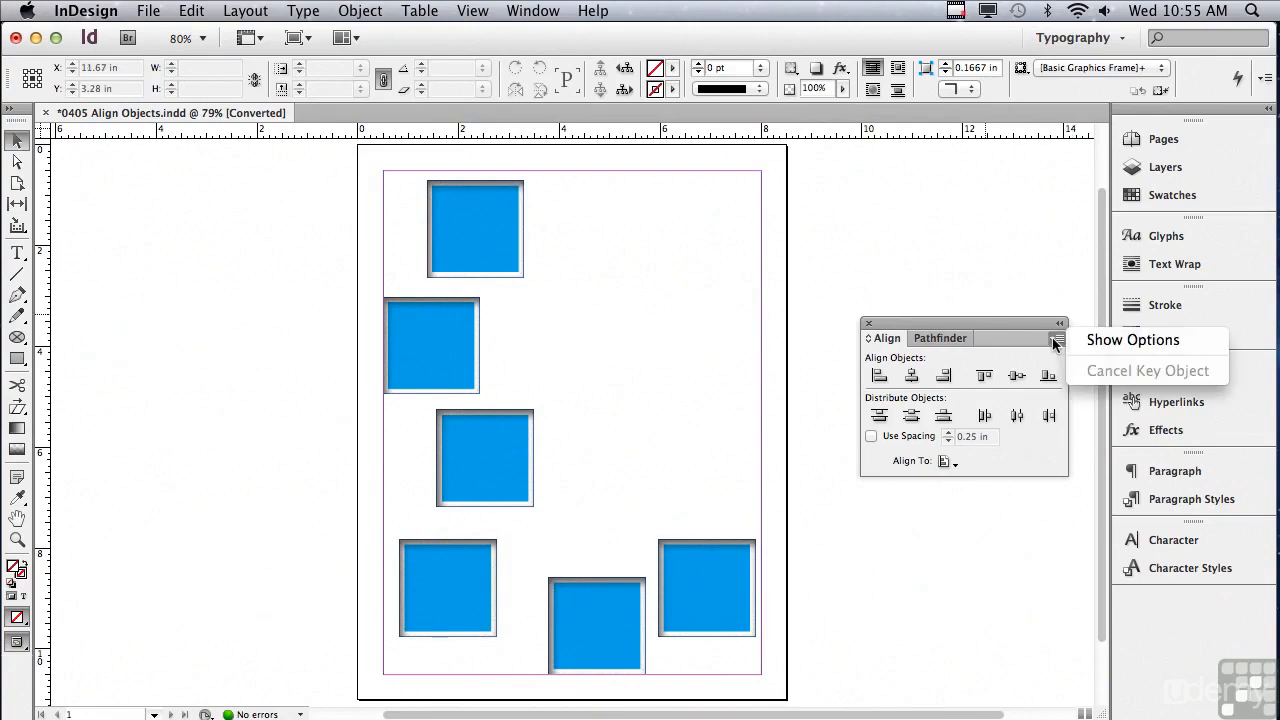
pyautogui.click(1091, 343)
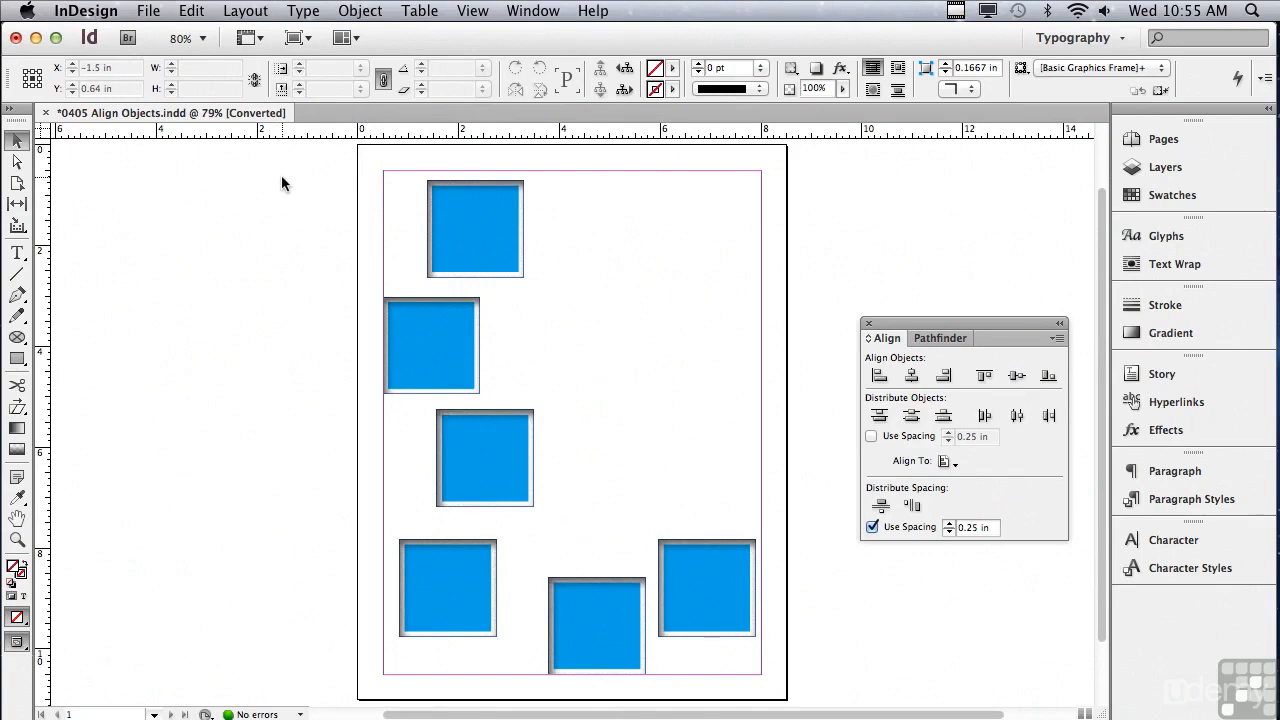
# Step: Select the four squares in the page's left column and set them to align to the selection
pyautogui.moveTo(282, 177); pyautogui.dragTo(482, 580)
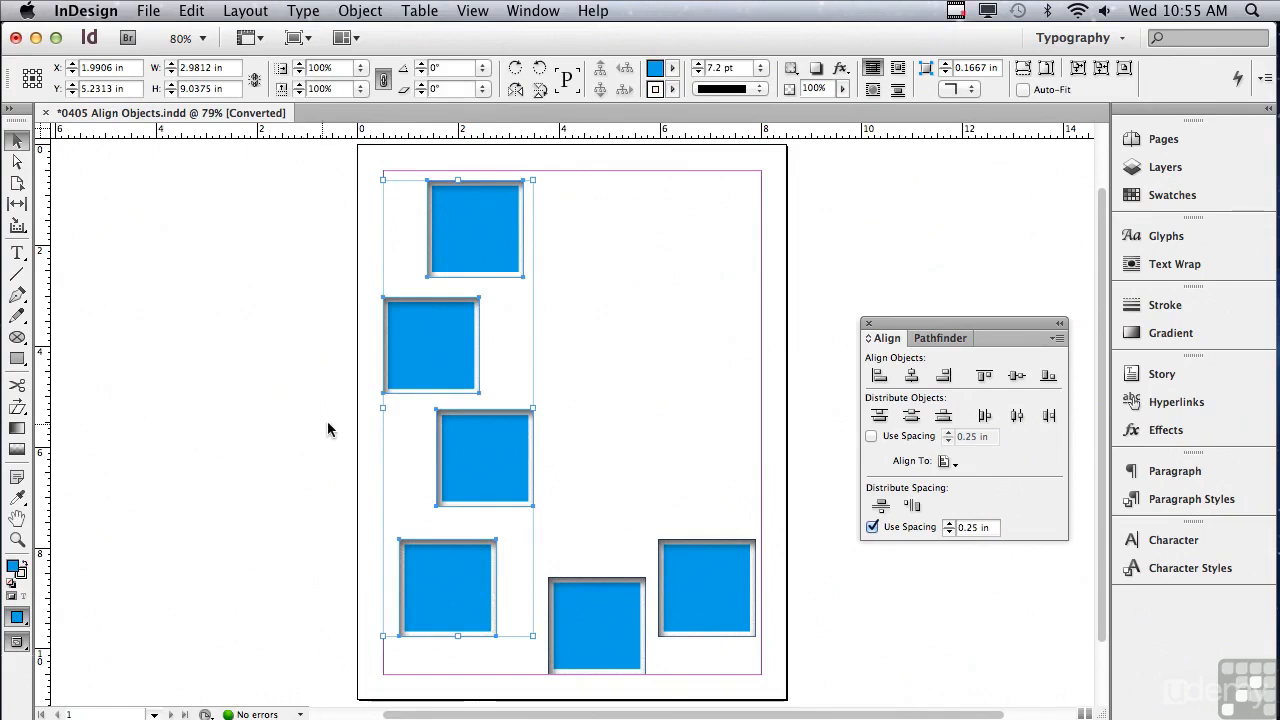
pyautogui.click(944, 464)
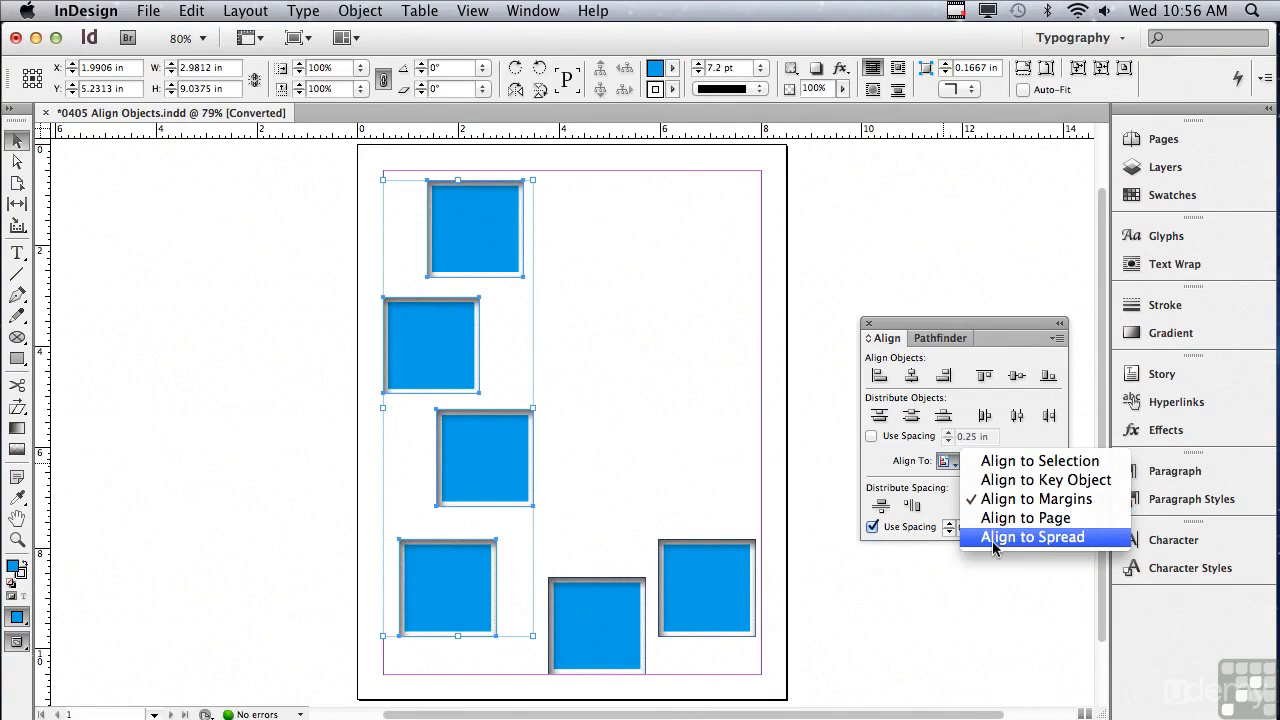
pyautogui.click(992, 463)
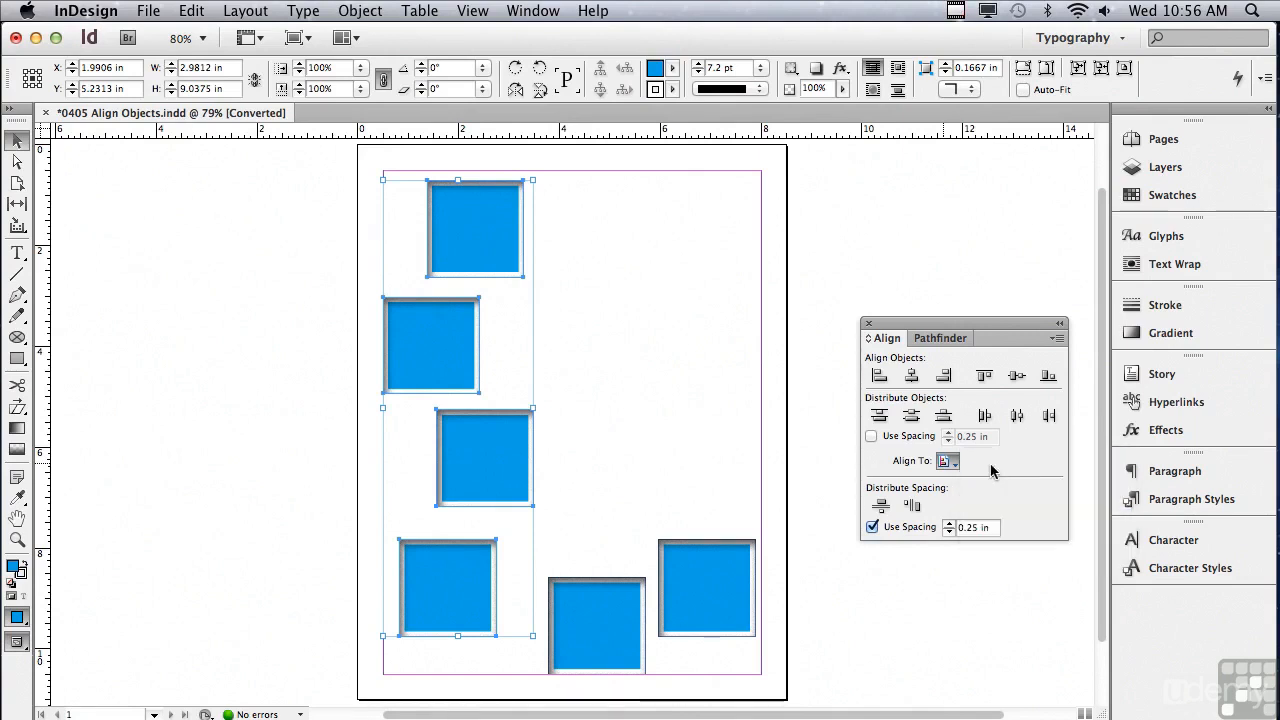
# Step: Try aligning the four column squares by left edges, horizontal centers and right edges, undoing each alignment
pyautogui.click(879, 376)
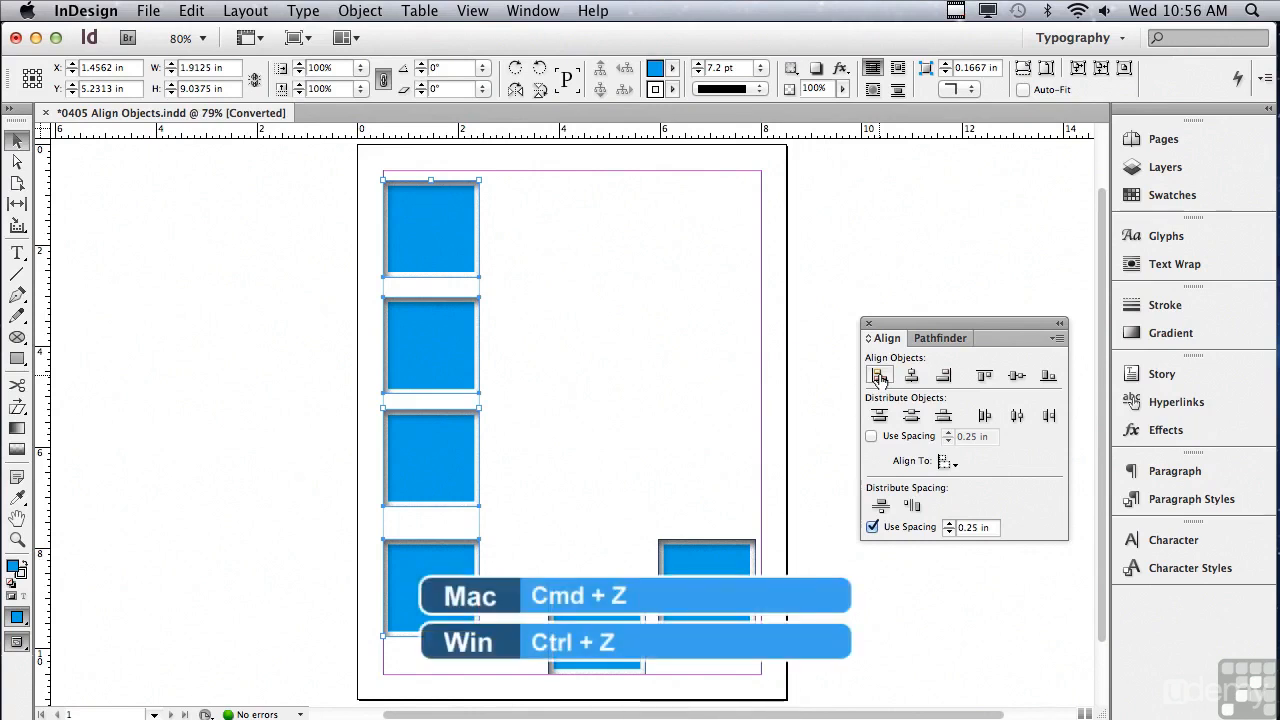
pyautogui.press('super+z')
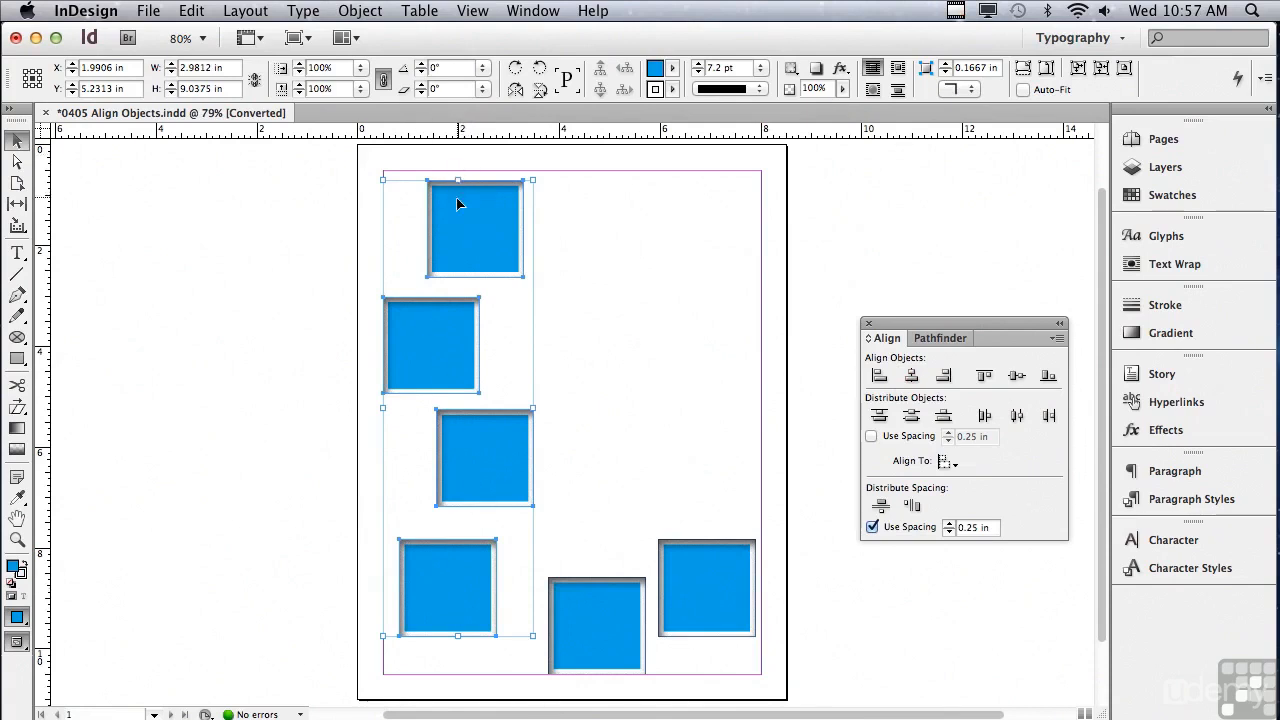
pyautogui.click(910, 376)
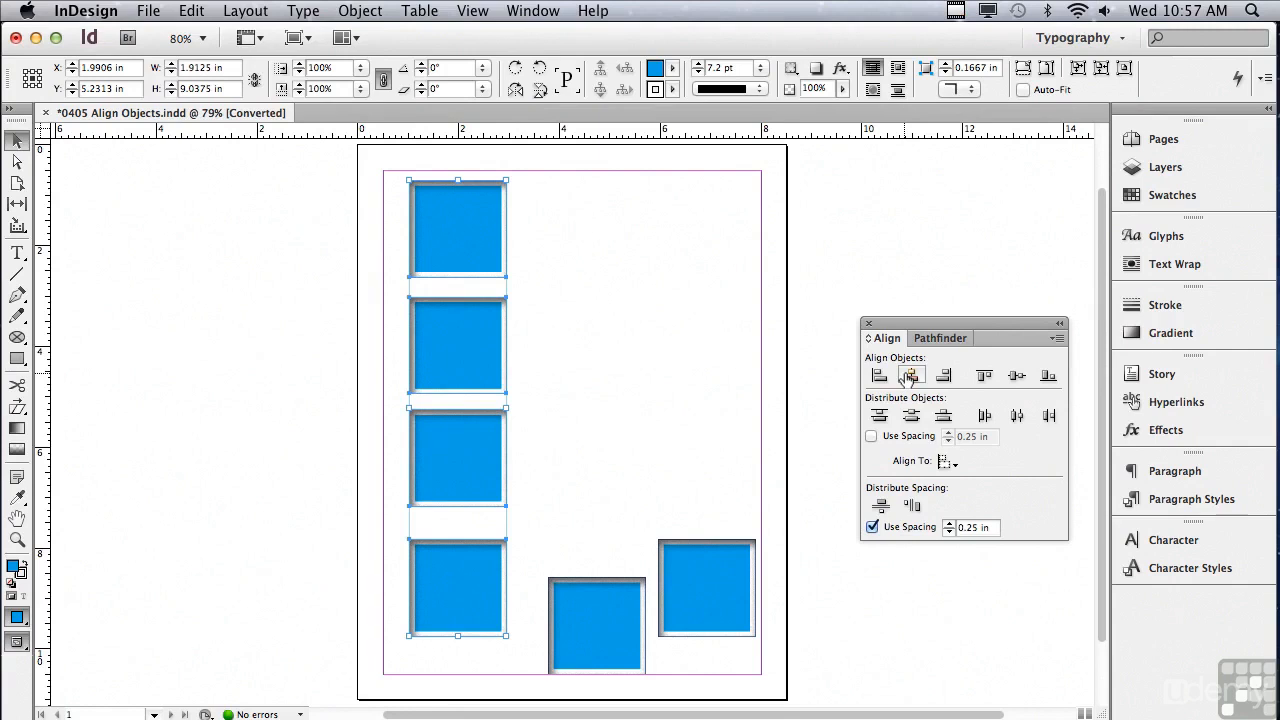
pyautogui.press('super+z')
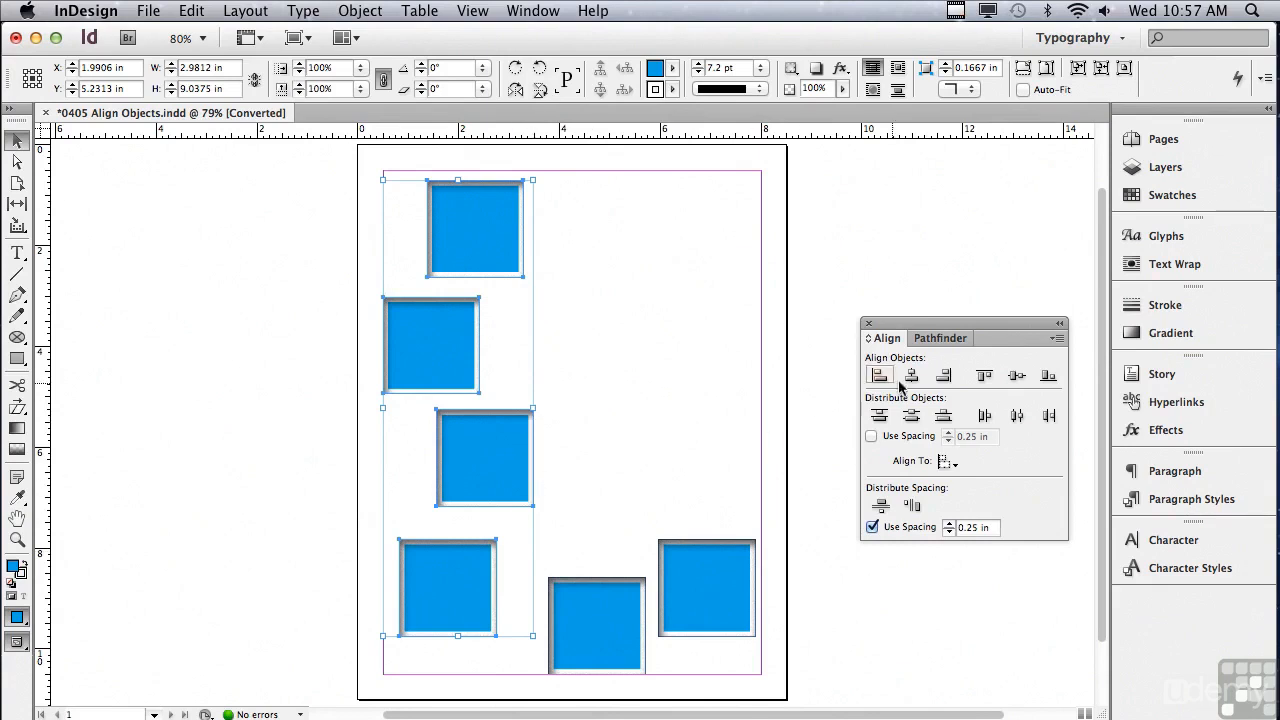
pyautogui.click(940, 376)
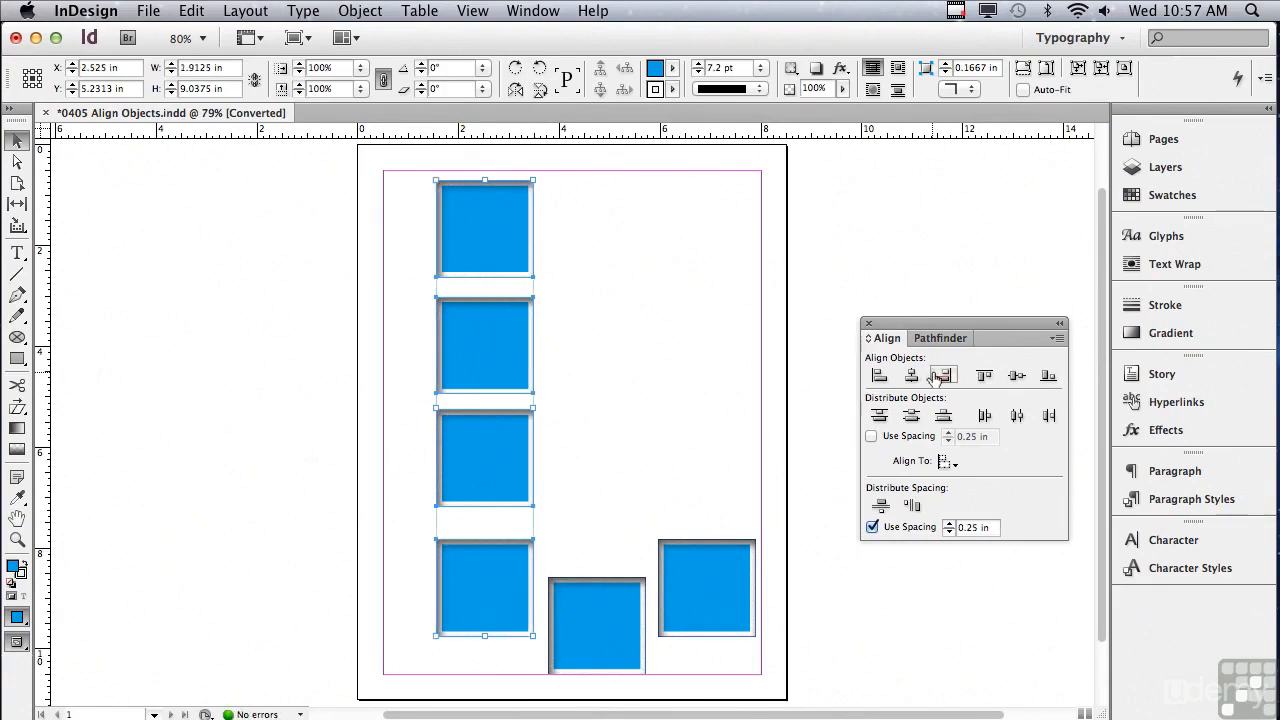
pyautogui.press('super+z')
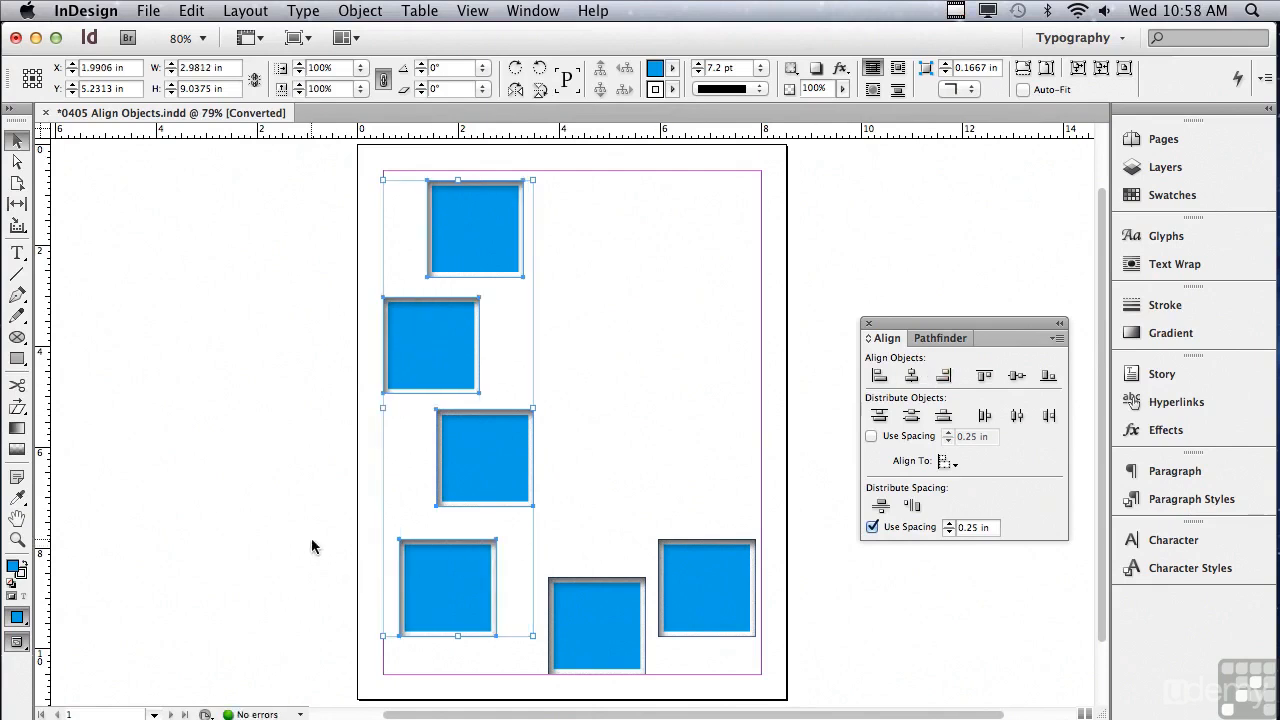
# Step: Try top-edge and vertical-center alignment on the three squares in the bottom row, undoing each, and align their bottom edges instead
pyautogui.moveTo(313, 537); pyautogui.dragTo(790, 645)
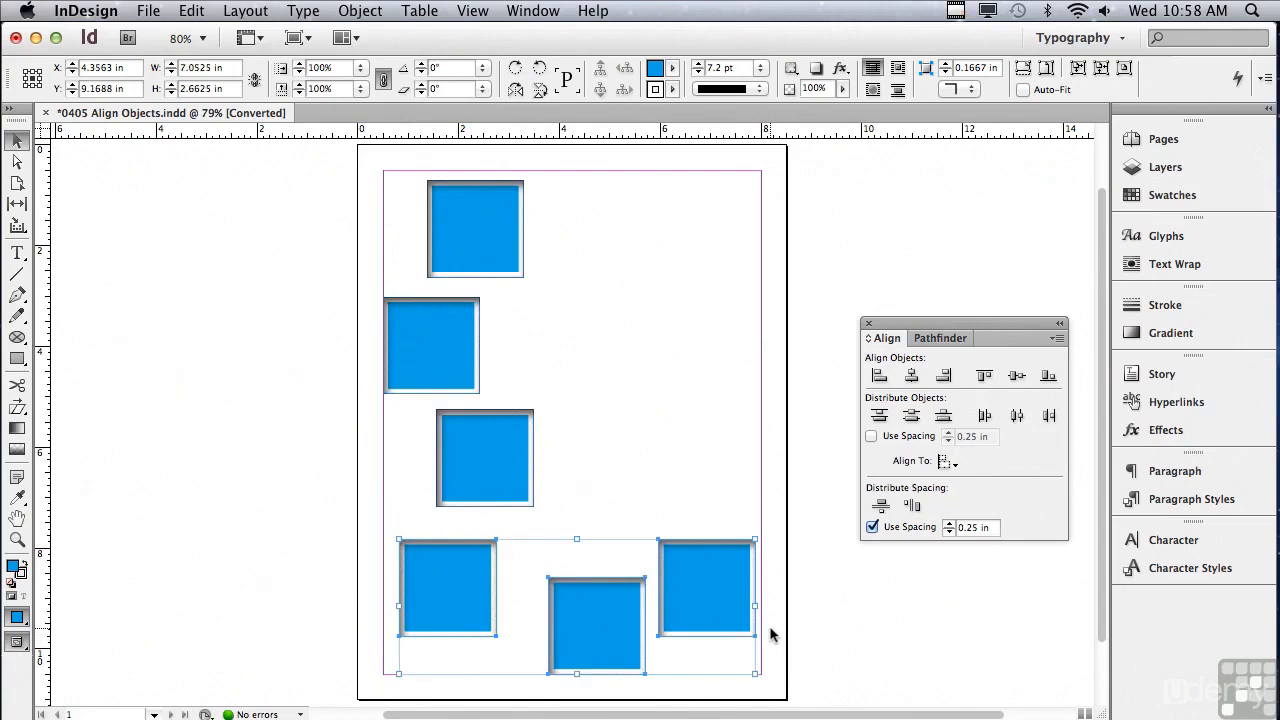
pyautogui.click(985, 377)
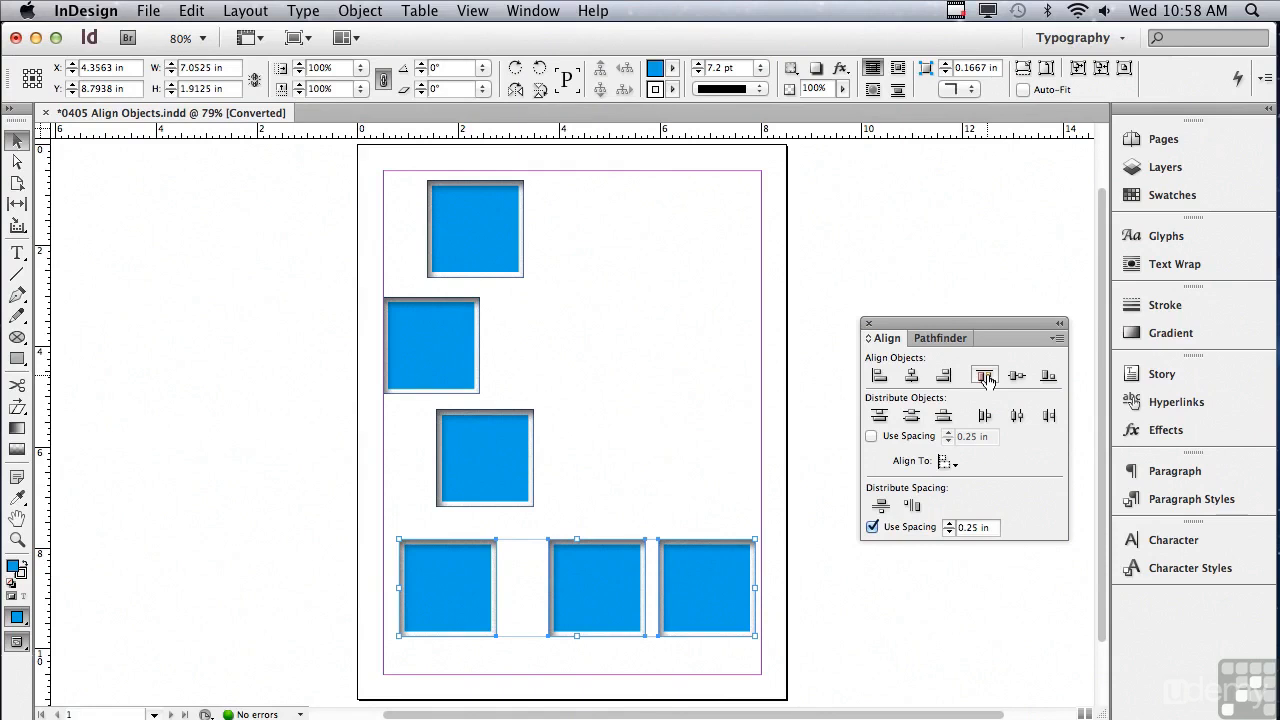
pyautogui.press('super+z')
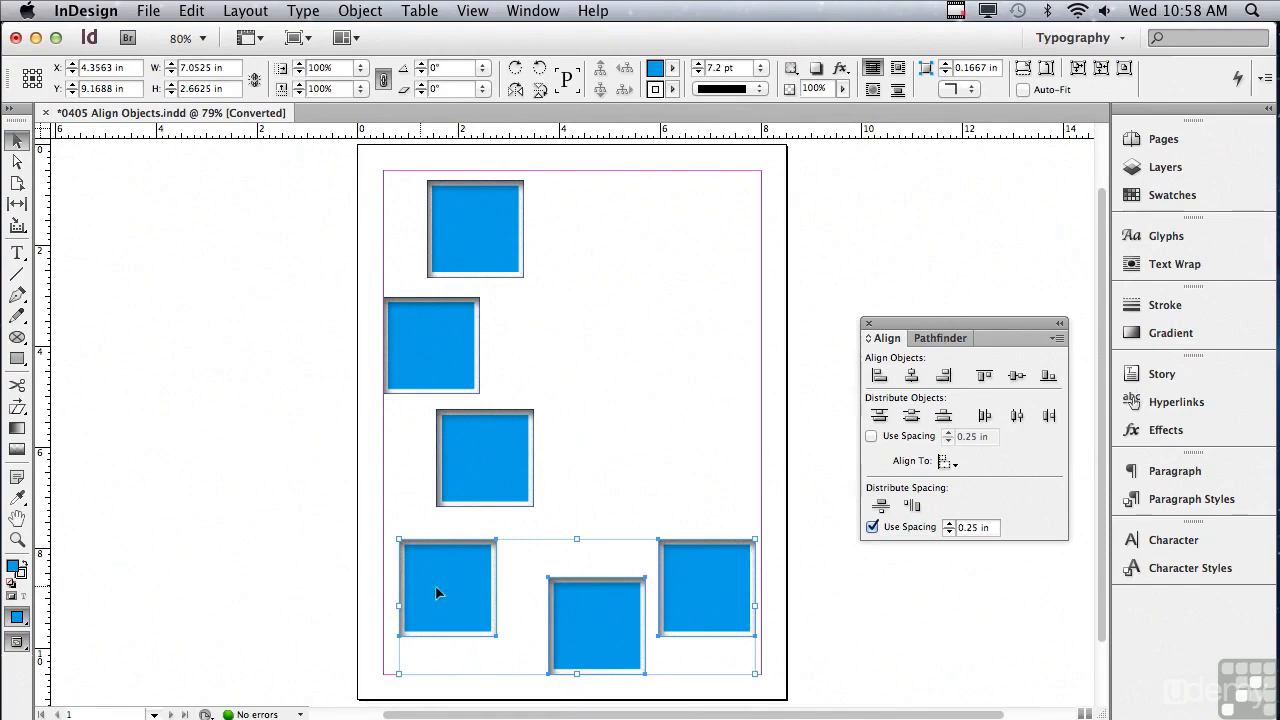
pyautogui.click(1017, 377)
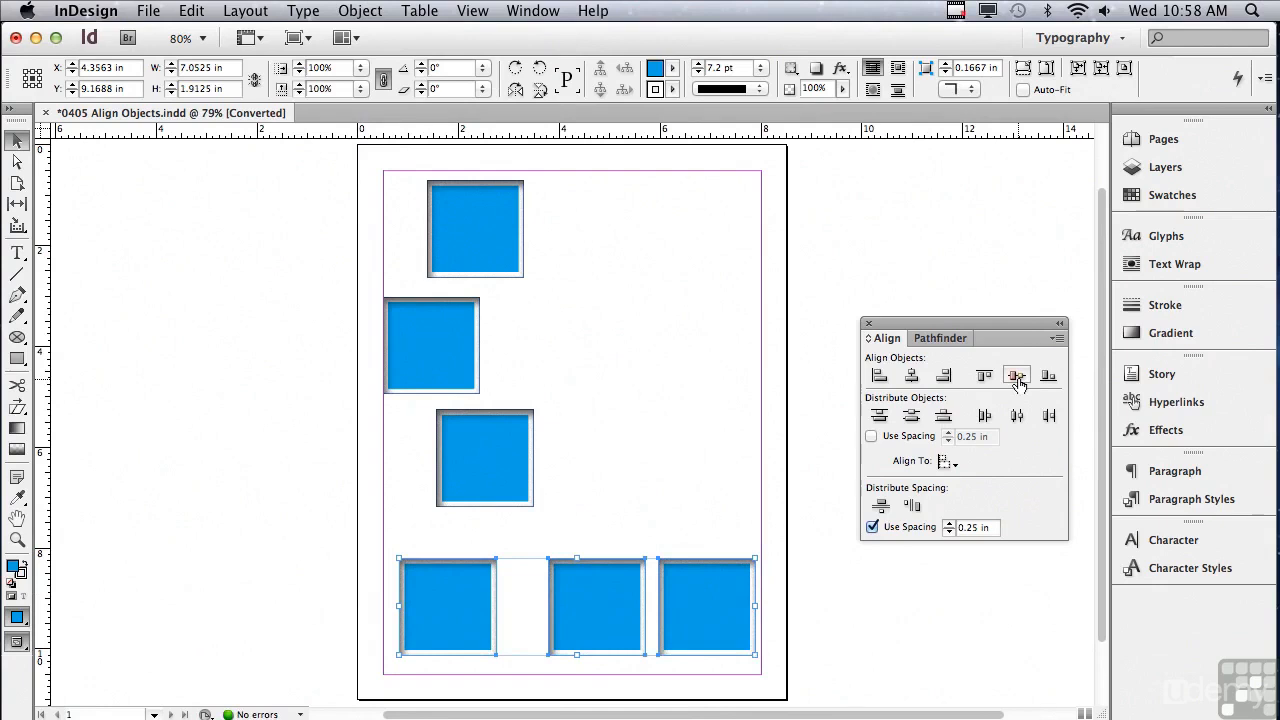
pyautogui.press('super+z')
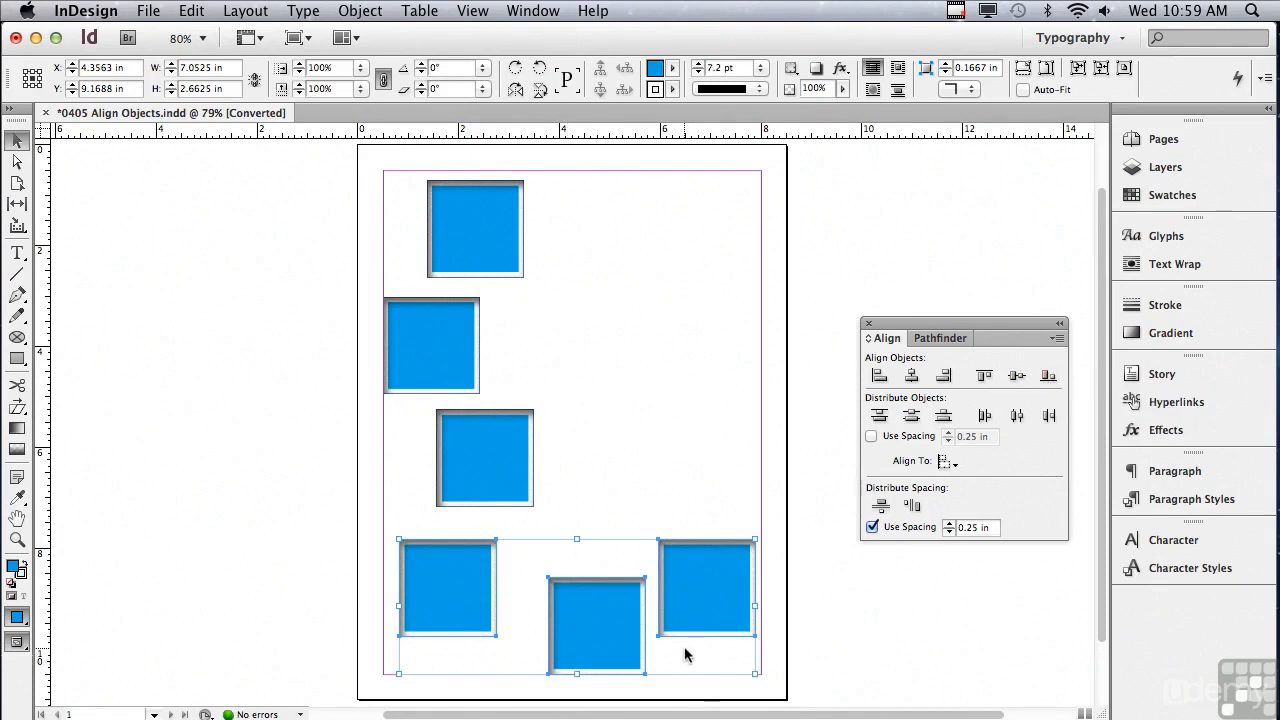
pyautogui.click(1047, 377)
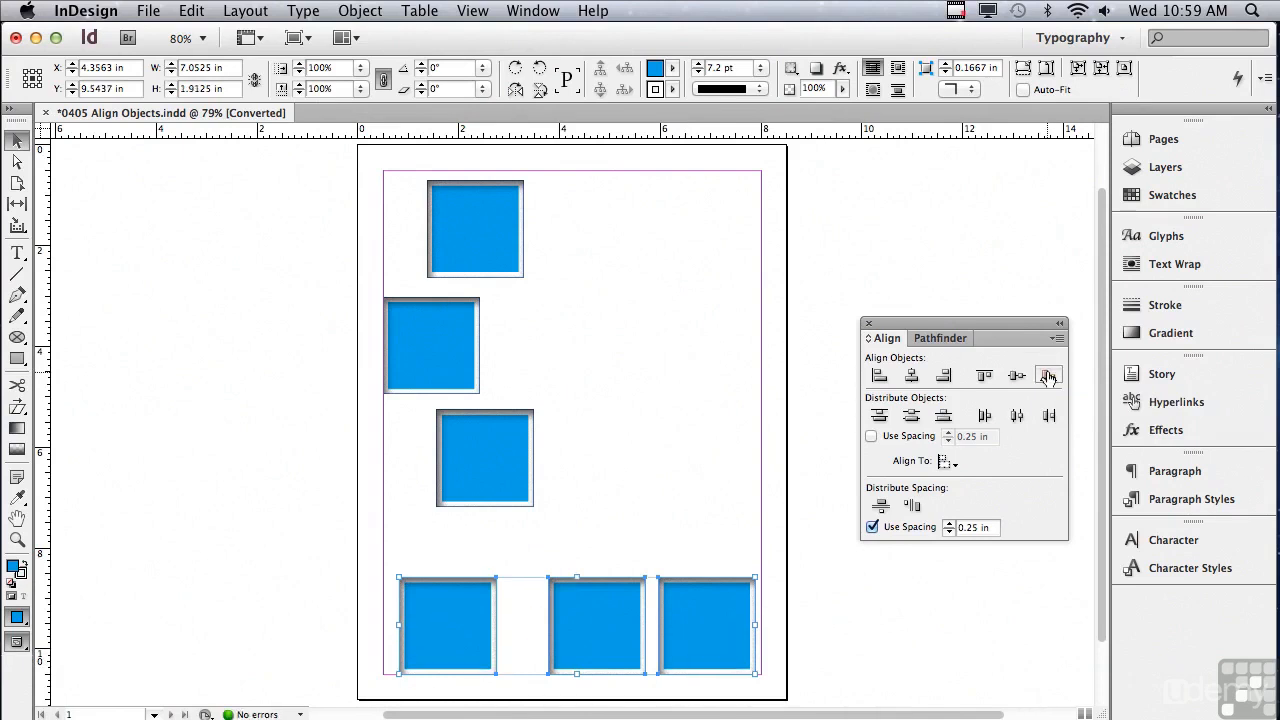
# Step: Align the left edges of the four squares in the left column, and try distributing their top edges before undoing that distribution
pyautogui.moveTo(260, 168); pyautogui.dragTo(483, 622)
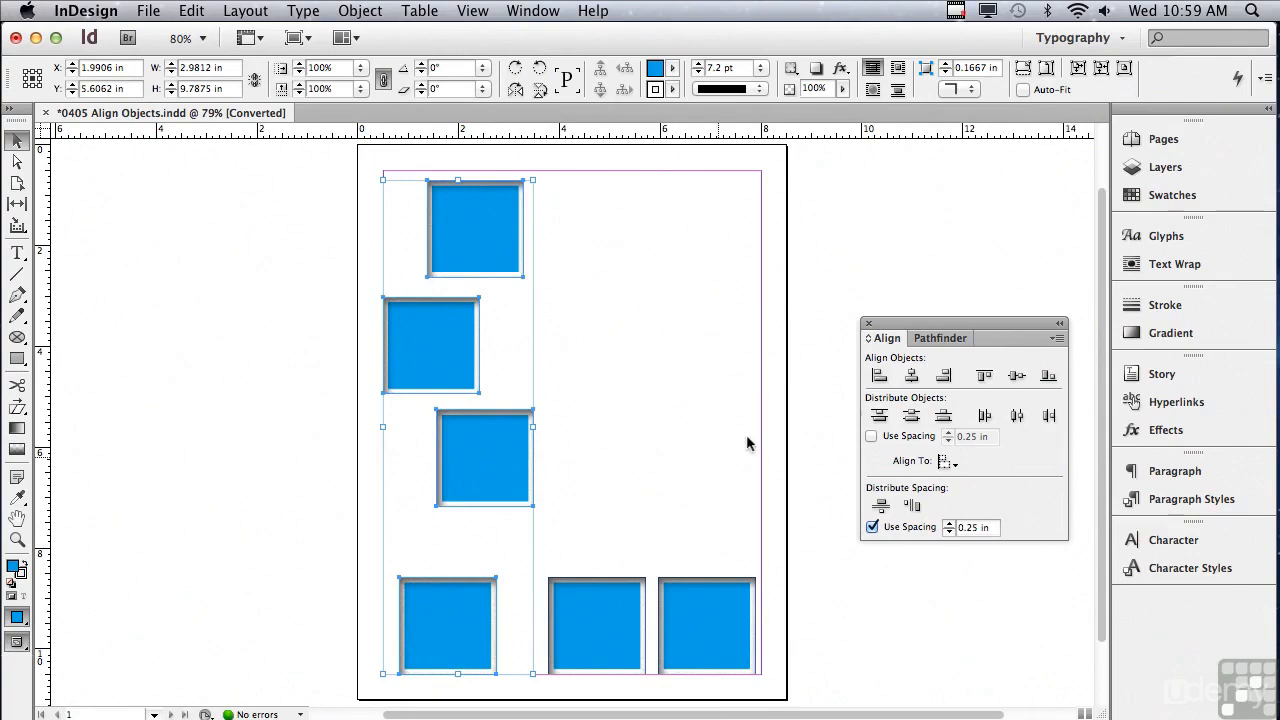
pyautogui.click(877, 378)
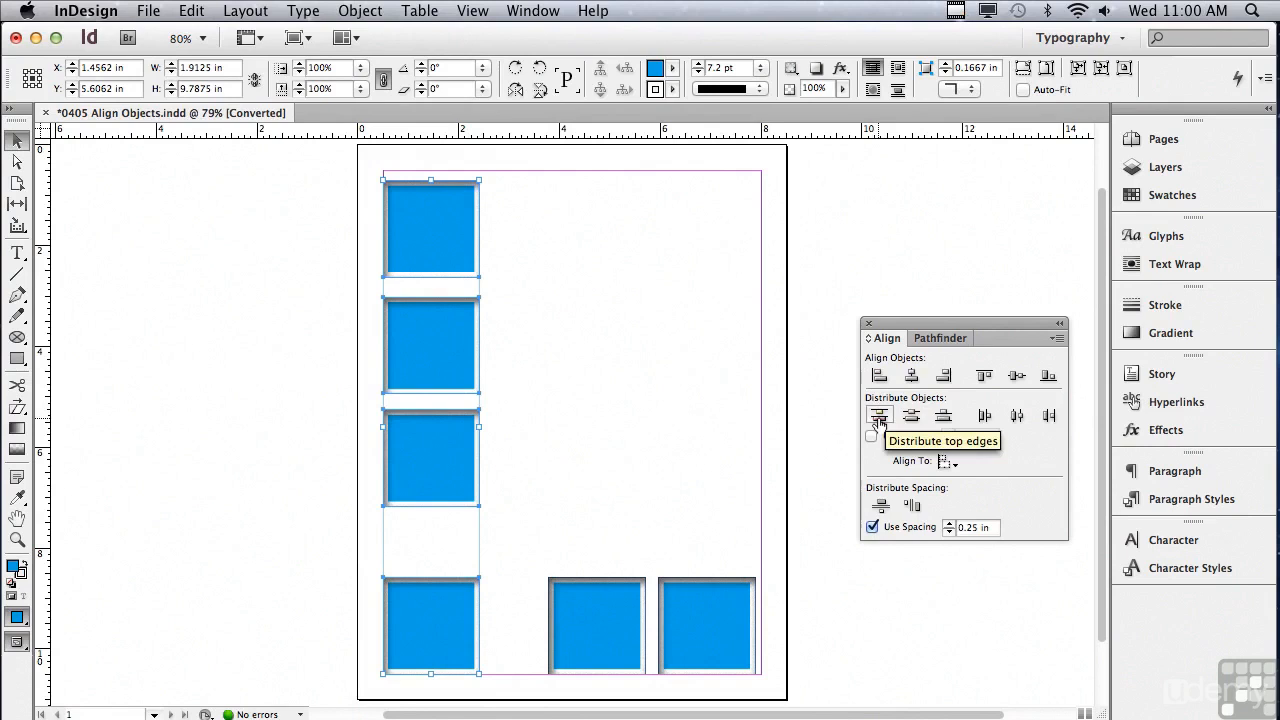
pyautogui.click(879, 417)
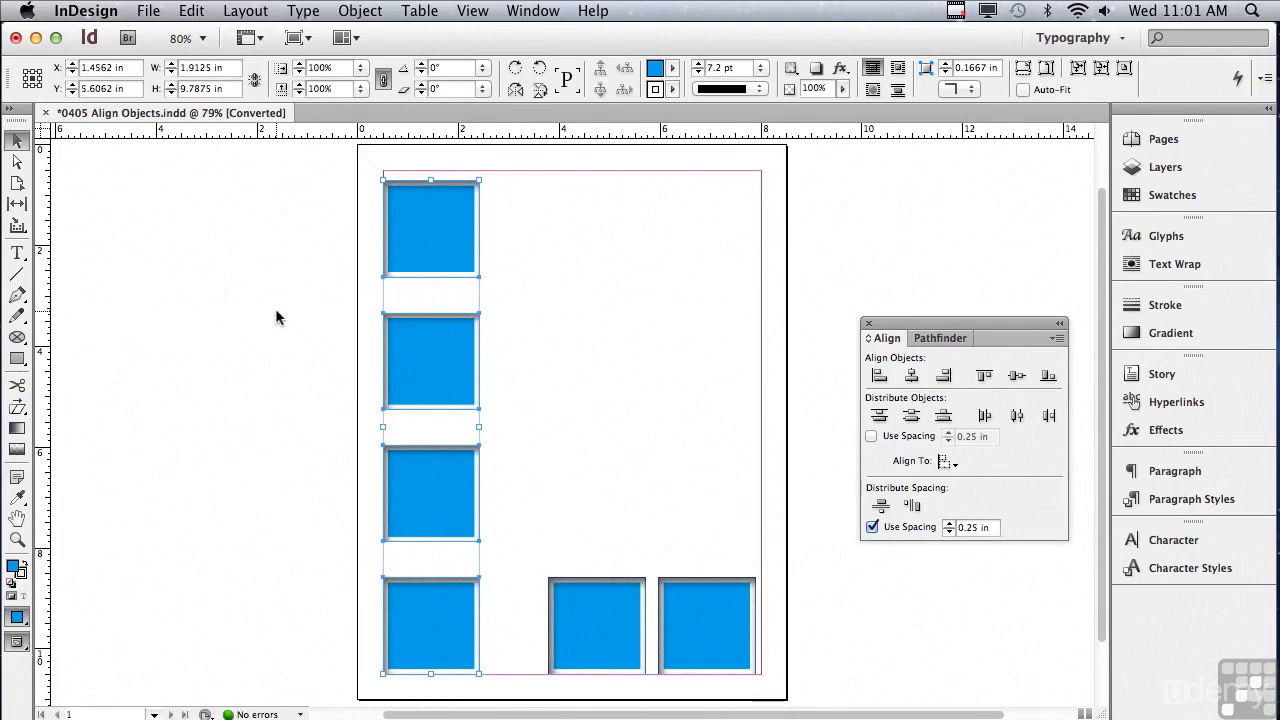
pyautogui.press('super+z')
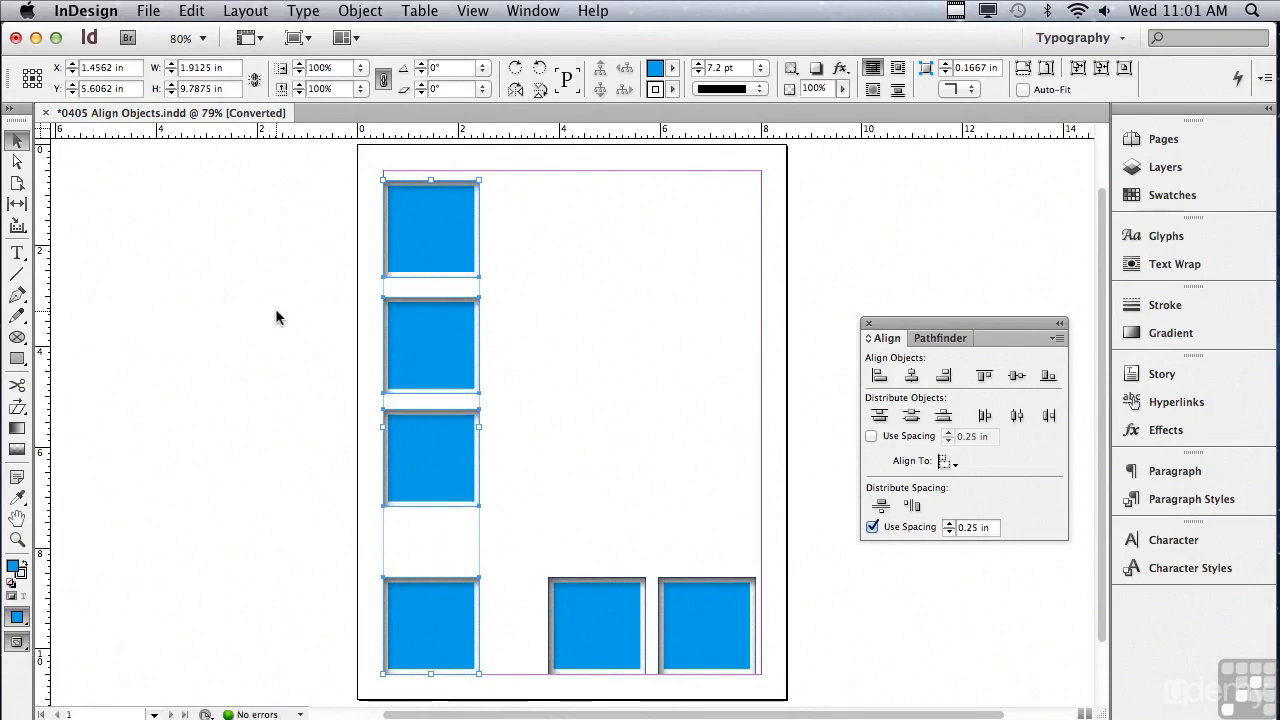
# Step: In the left column, shorten the top square to about 0.89 in, extend the second upward, and shrink the third to about 0.45 in high
pyautogui.click(290, 303)
pyautogui.click(392, 249)
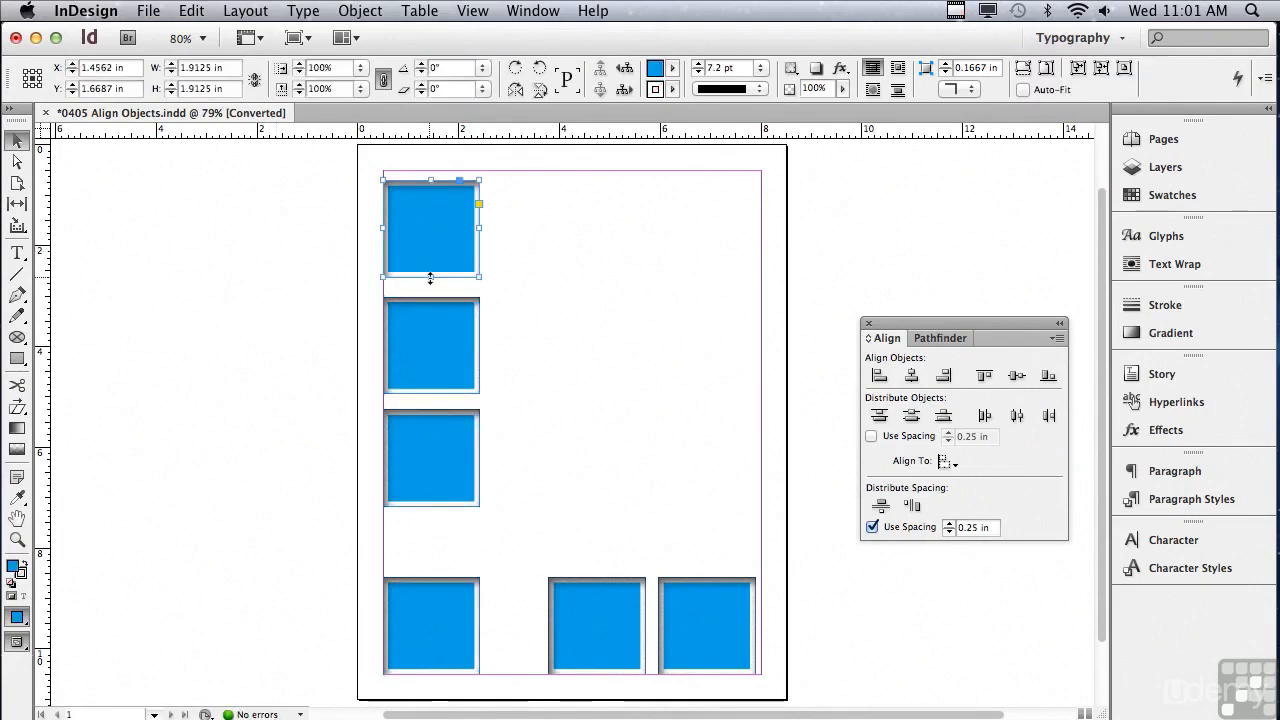
pyautogui.moveTo(431, 278); pyautogui.dragTo(431, 224)
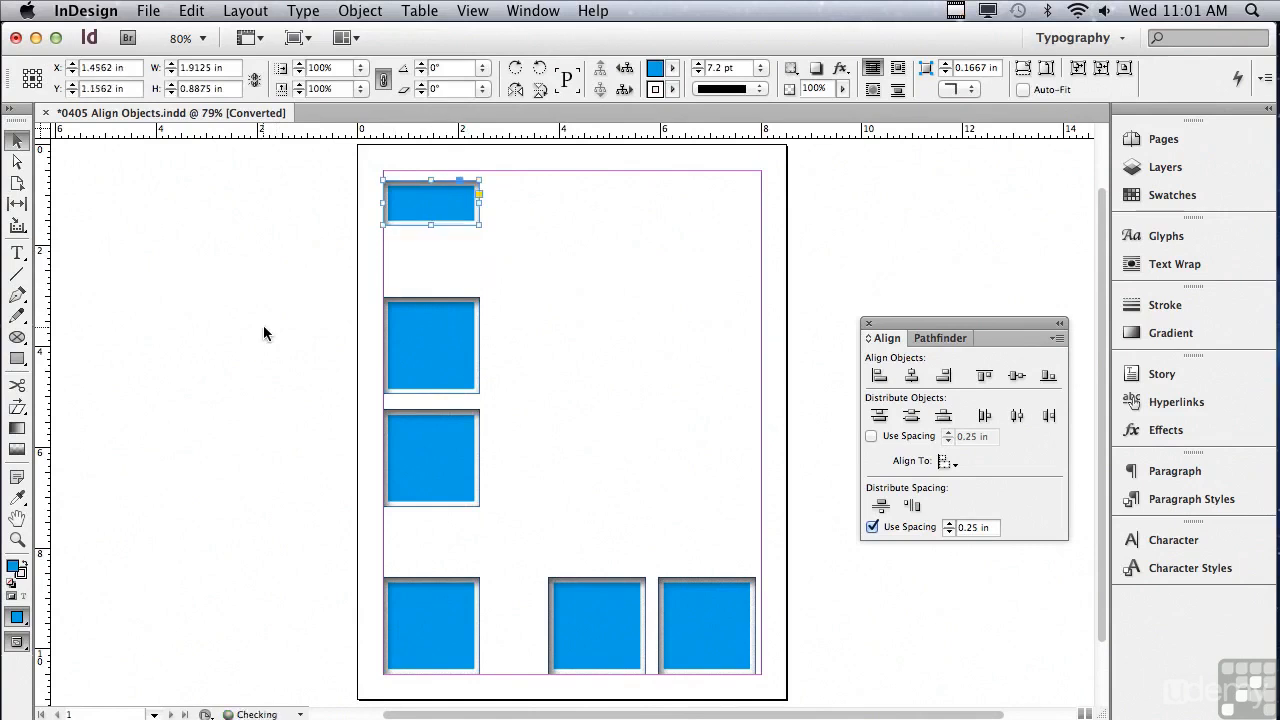
pyautogui.click(420, 345)
pyautogui.moveTo(431, 297); pyautogui.dragTo(431, 271)
pyautogui.click(425, 441)
pyautogui.moveTo(420, 505)
pyautogui.mouseDown()
pyautogui.moveTo(419, 443)
pyautogui.moveTo(420, 485)
pyautogui.mouseUp()
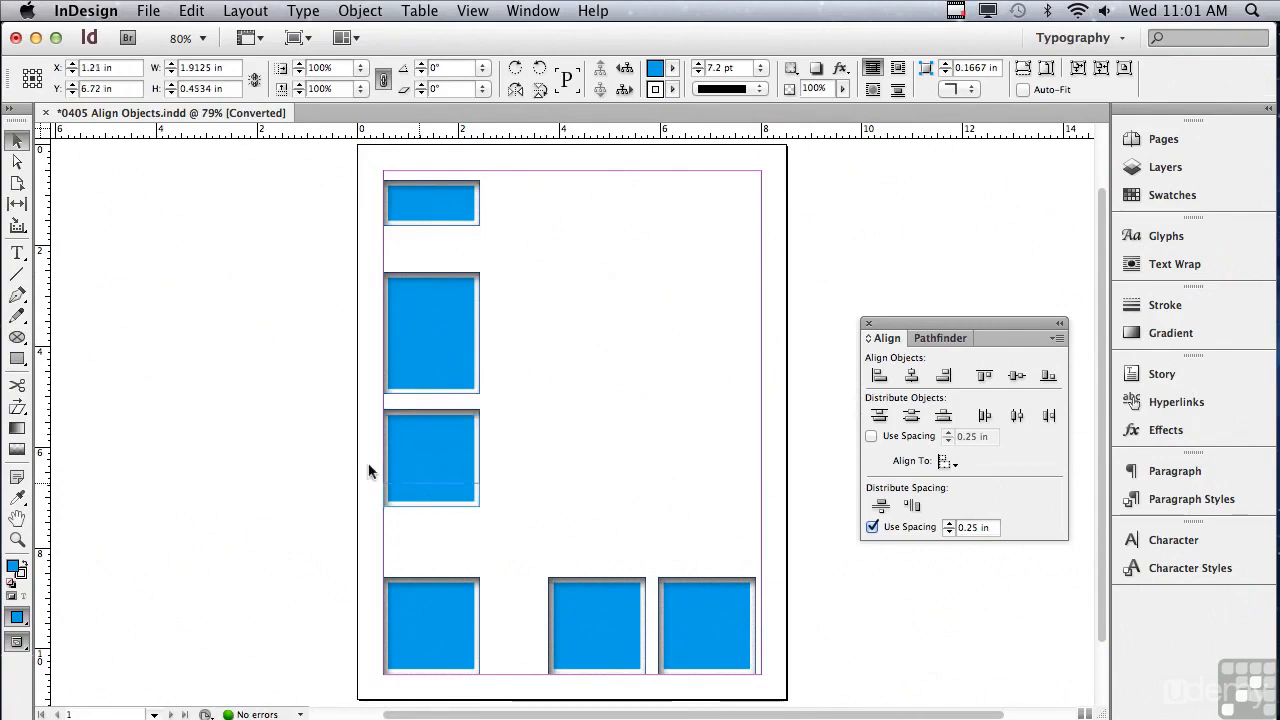
# Step: Distribute the four left-column frames by top edges, and even out their vertical space with Use Spacing turned off for Distribute Spacing
pyautogui.moveTo(303, 183); pyautogui.dragTo(433, 621)
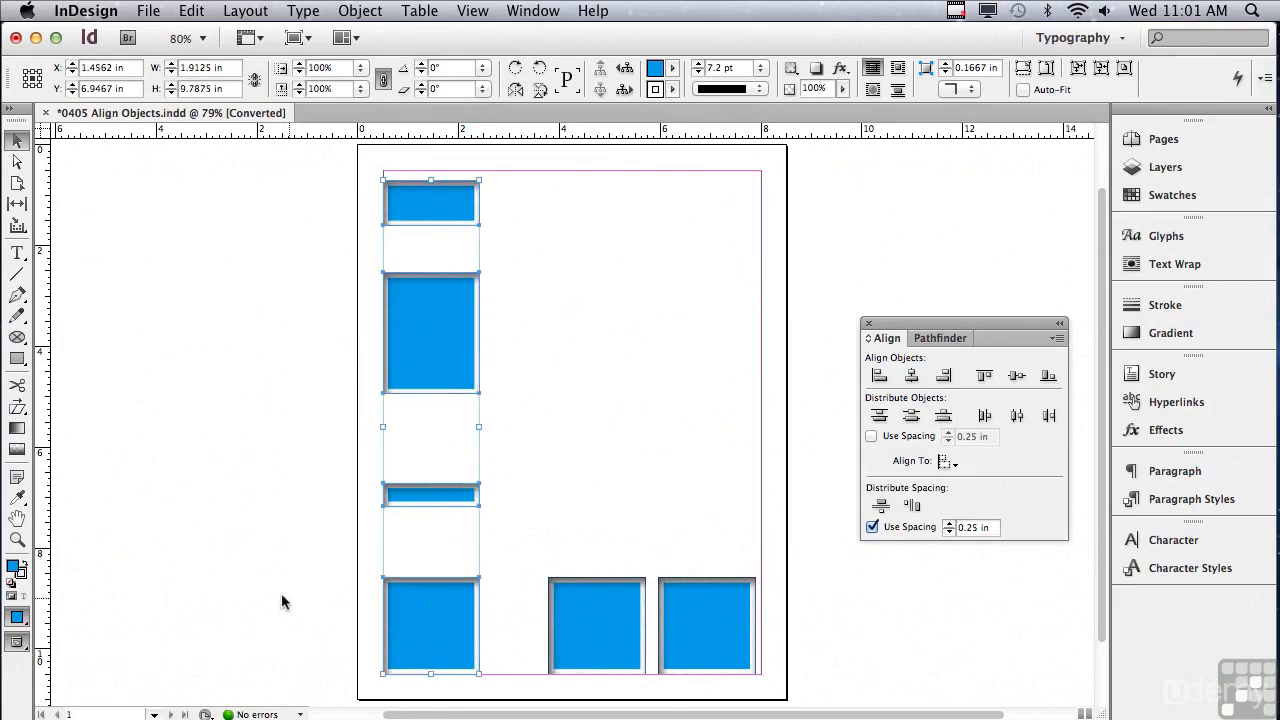
pyautogui.click(880, 416)
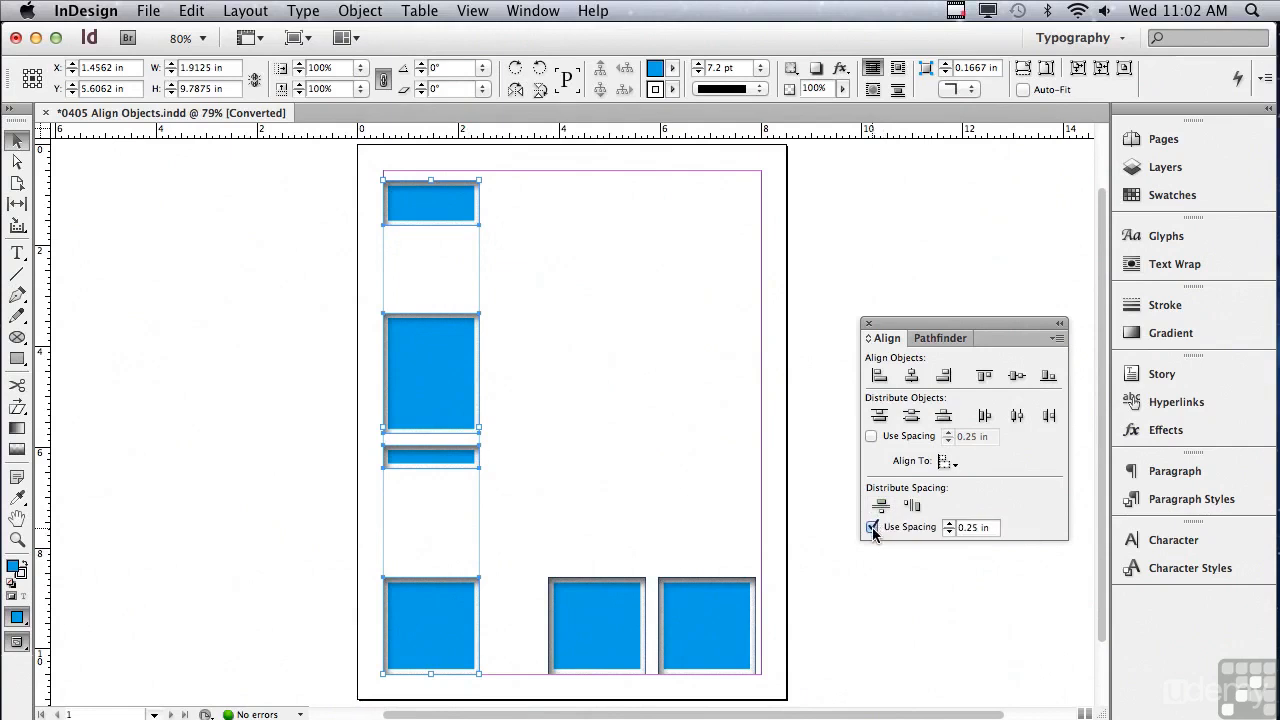
pyautogui.click(872, 527)
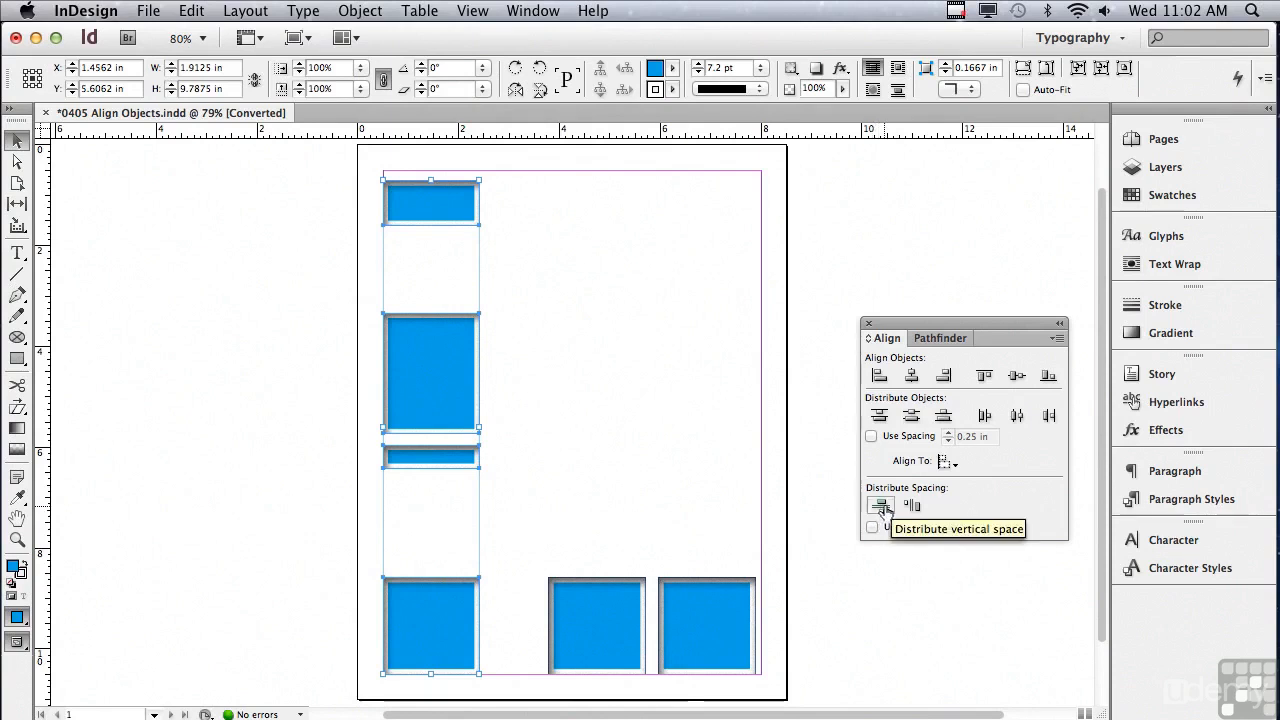
pyautogui.click(881, 507)
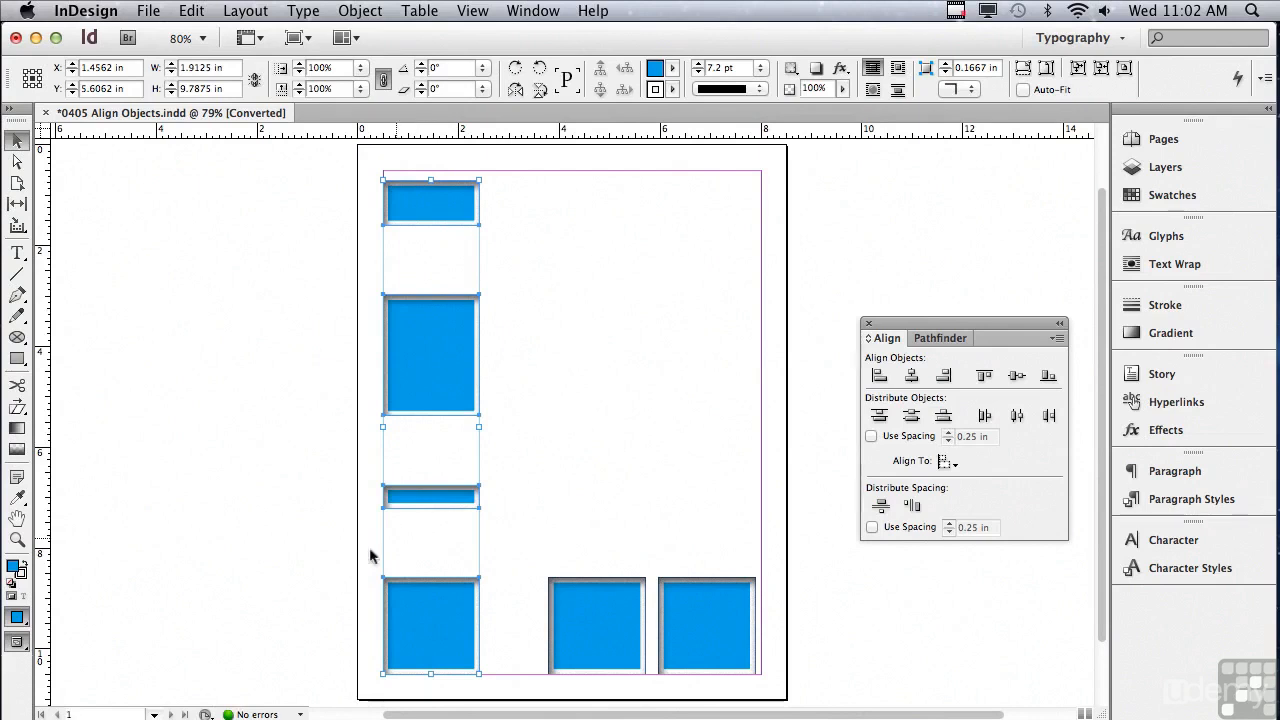
# Step: Distribute the horizontal space evenly between the three squares in the bottom row
pyautogui.moveTo(306, 566); pyautogui.dragTo(691, 645)
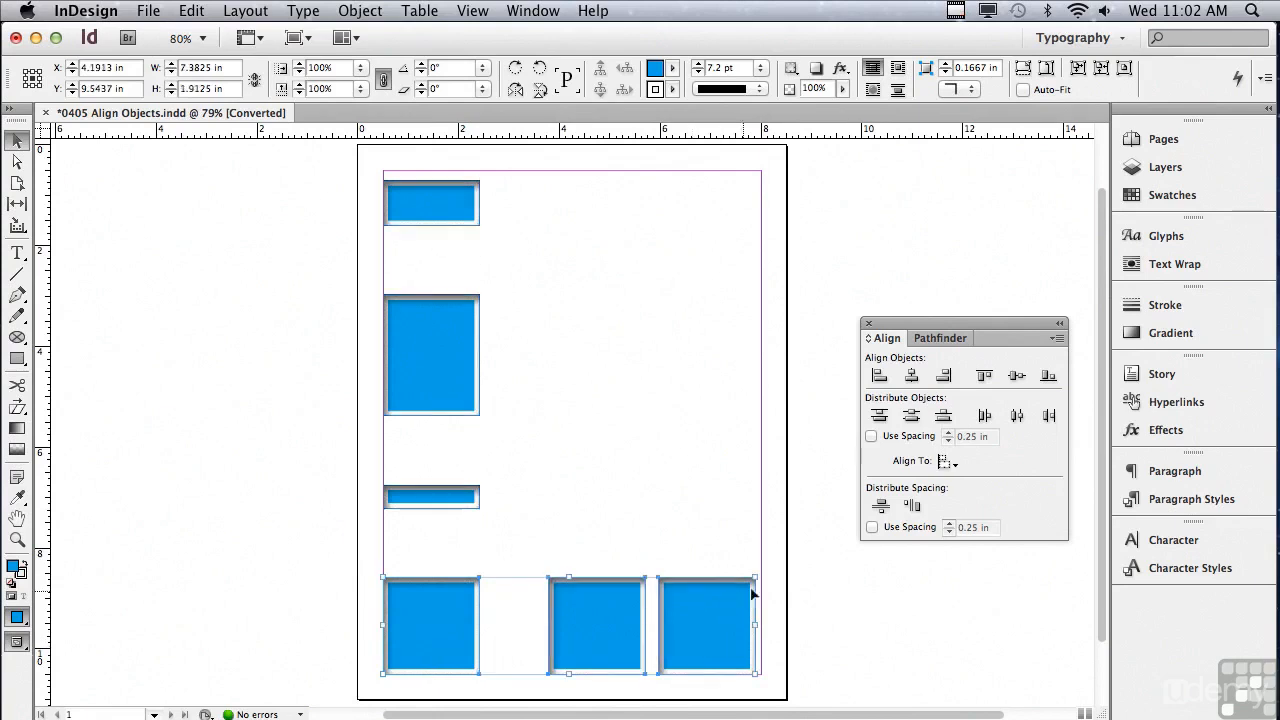
pyautogui.click(911, 507)
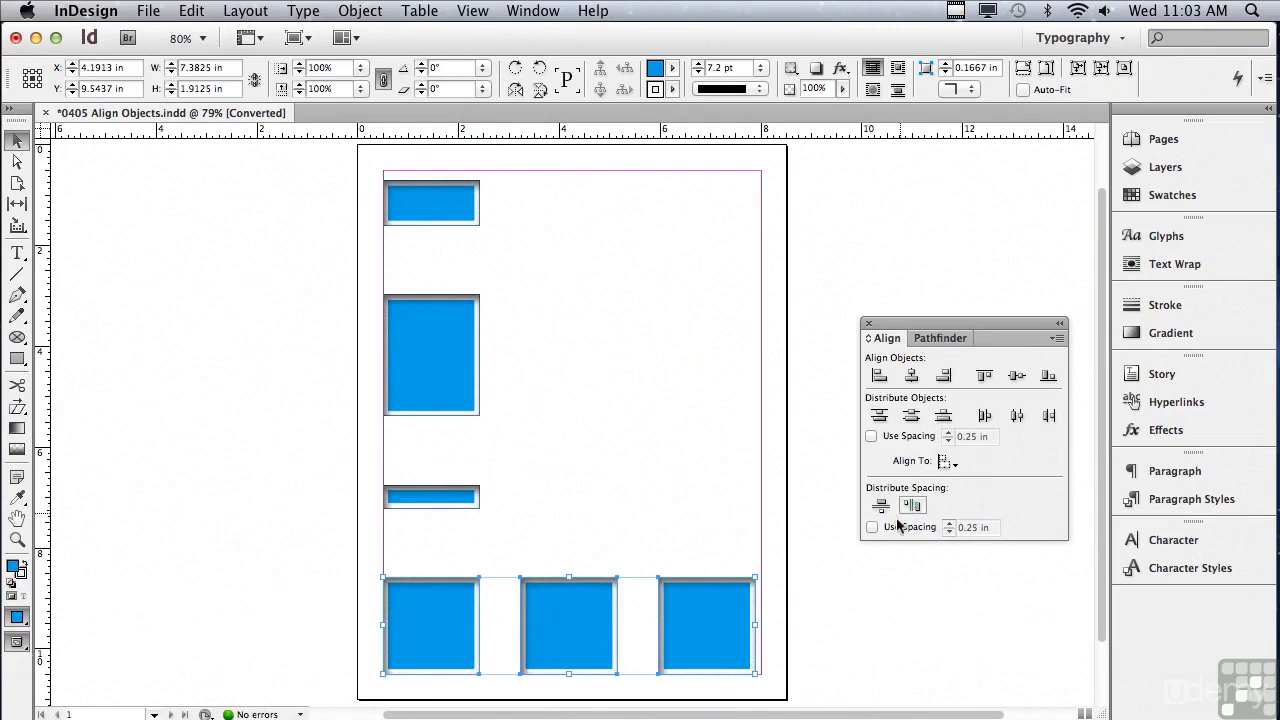
# Step: Distribute the horizontal space between the three bottom-row squares with Use Spacing turned on at 0.25 in
pyautogui.click(872, 527)
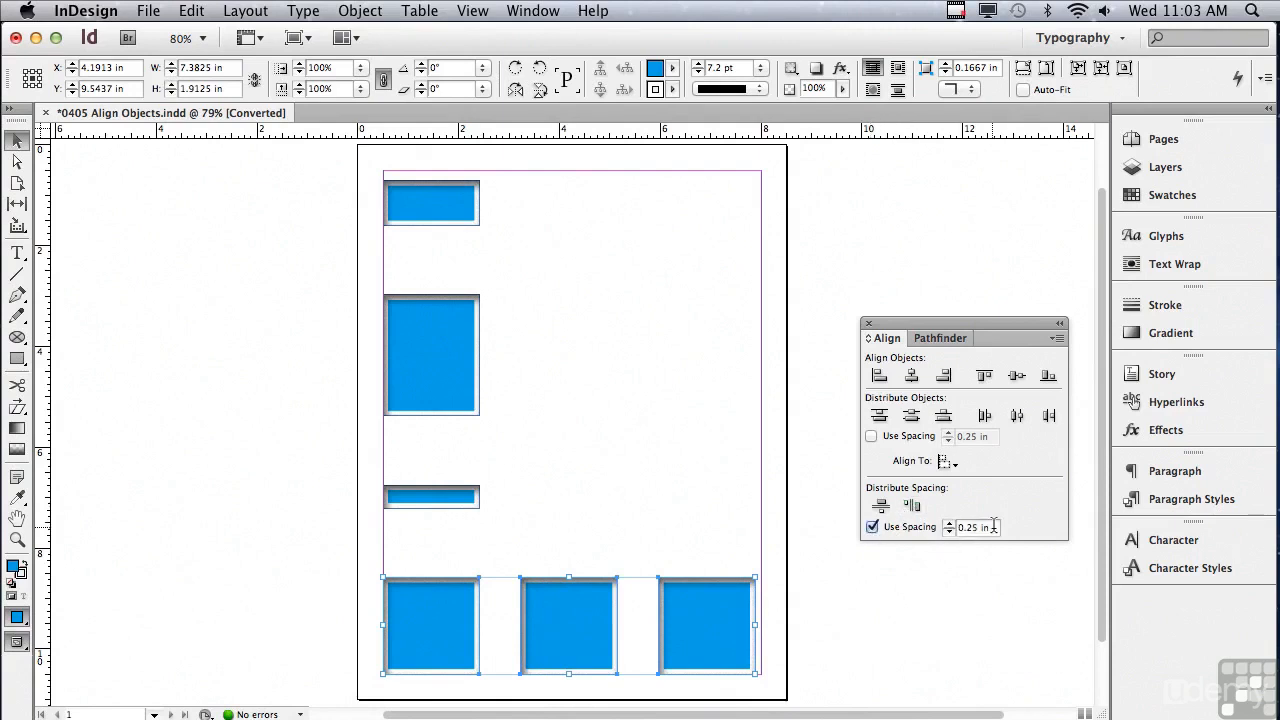
pyautogui.moveTo(988, 527); pyautogui.dragTo(933, 532)
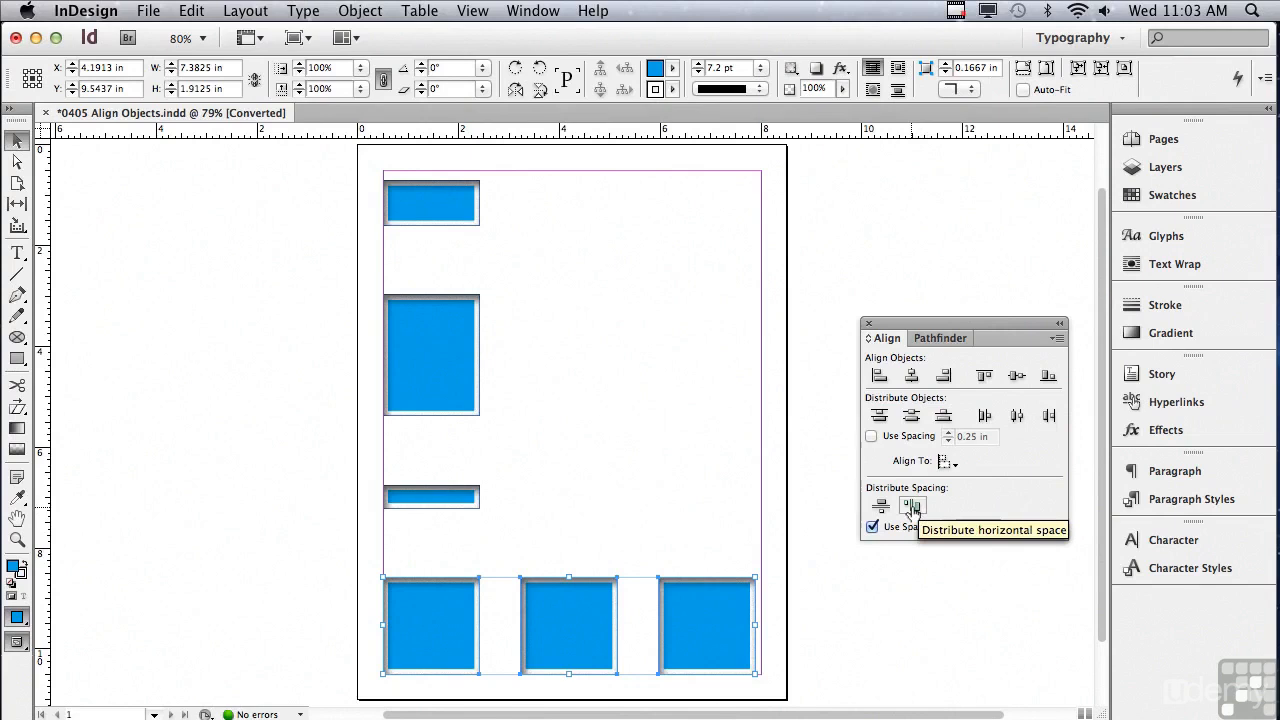
pyautogui.click(912, 507)
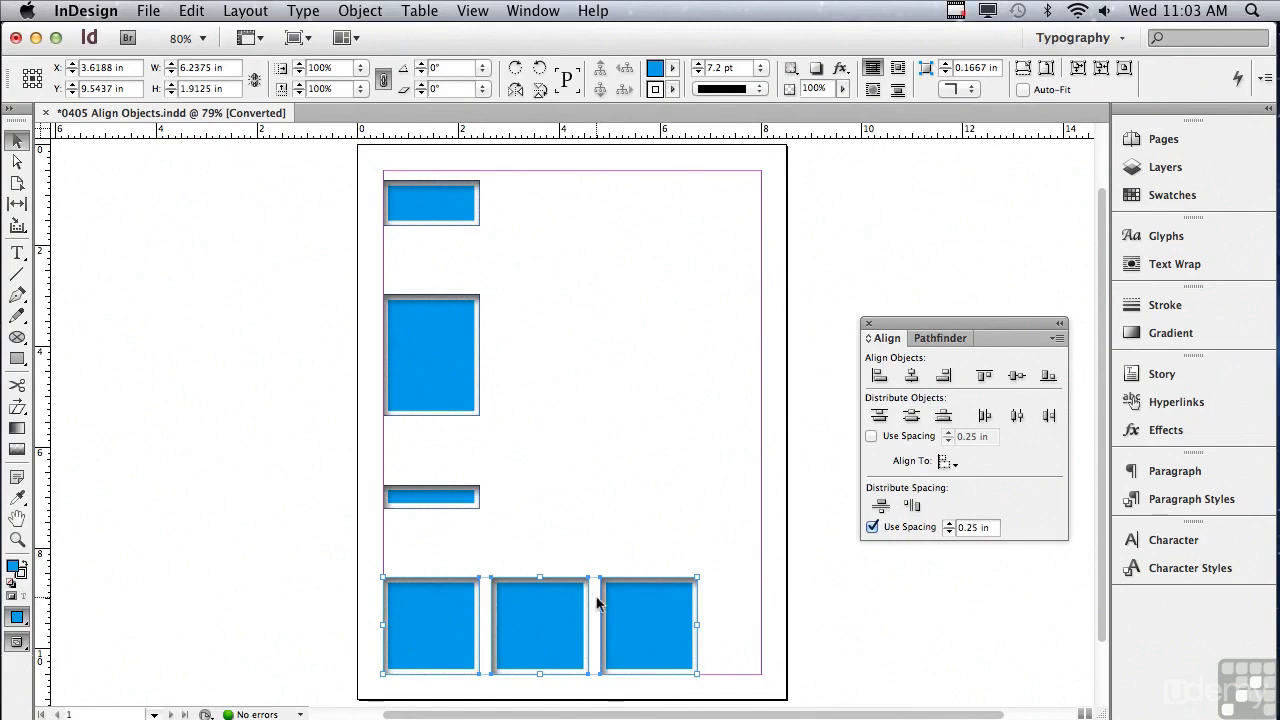
# Step: Select the four left-column frames, try distributing their vertical space at 0.25 in, and undo that distribution
pyautogui.moveTo(308, 184); pyautogui.dragTo(440, 603)
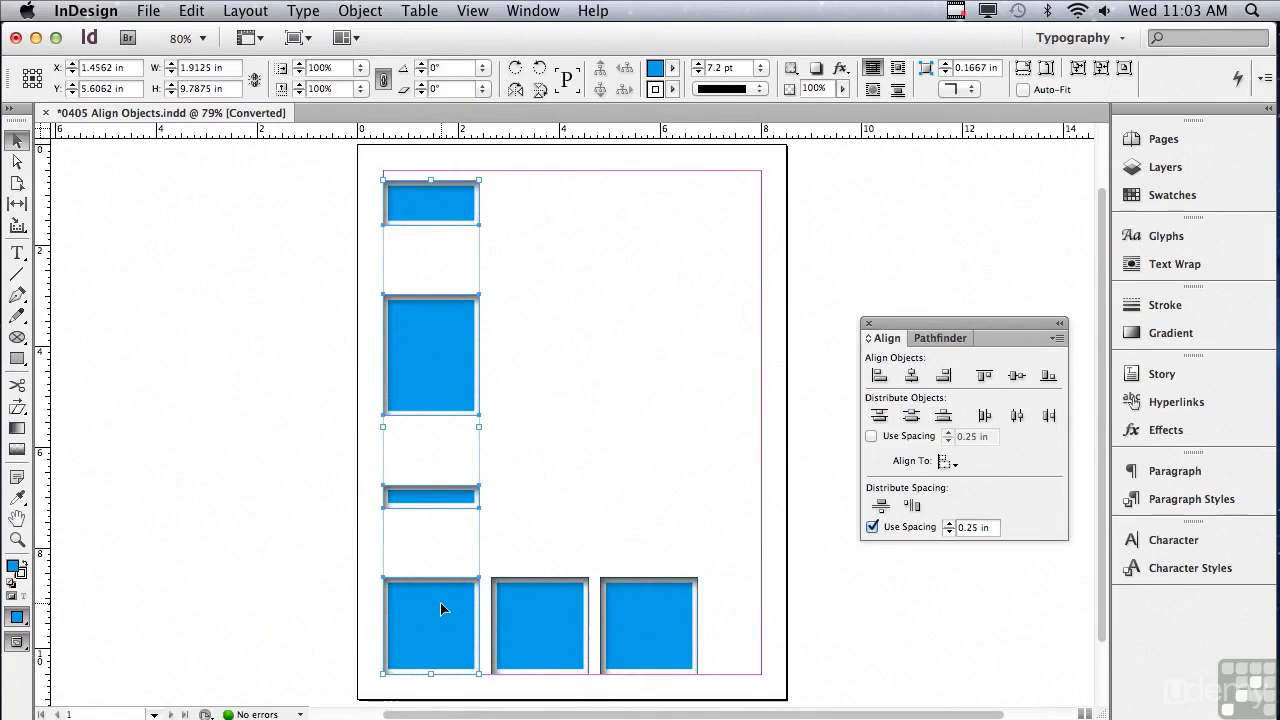
pyautogui.click(879, 504)
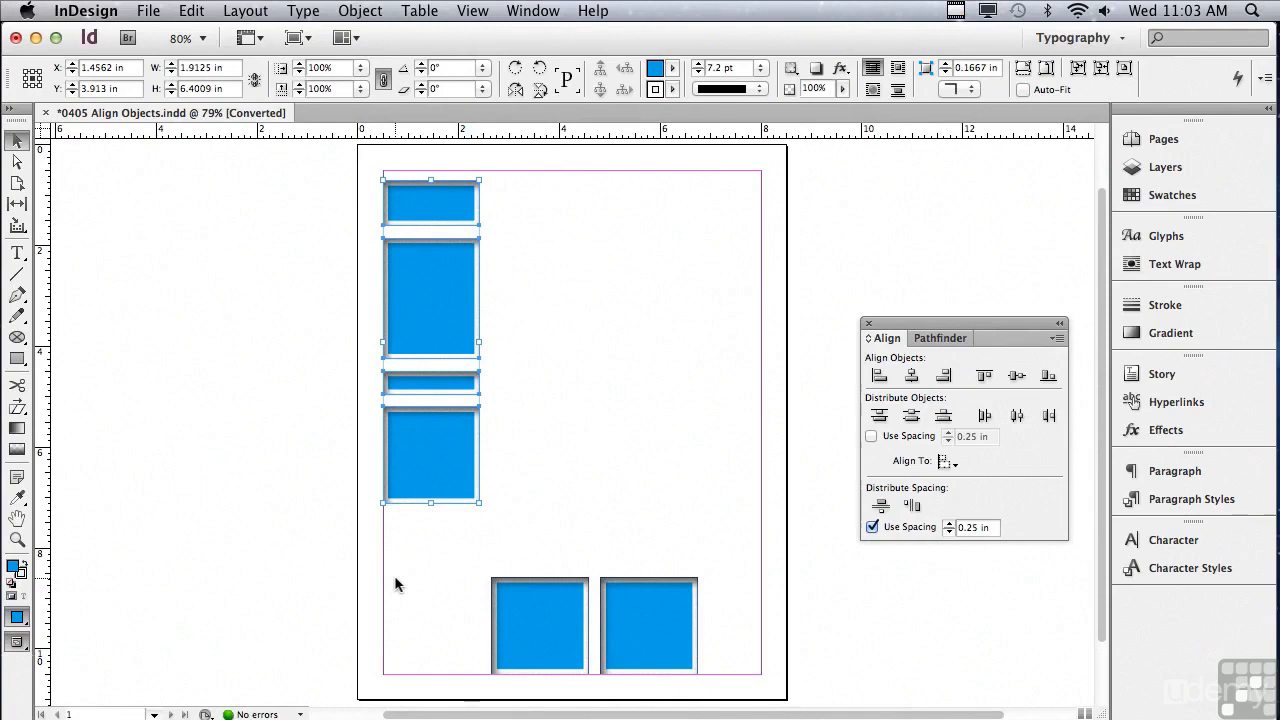
pyautogui.press('super+z')
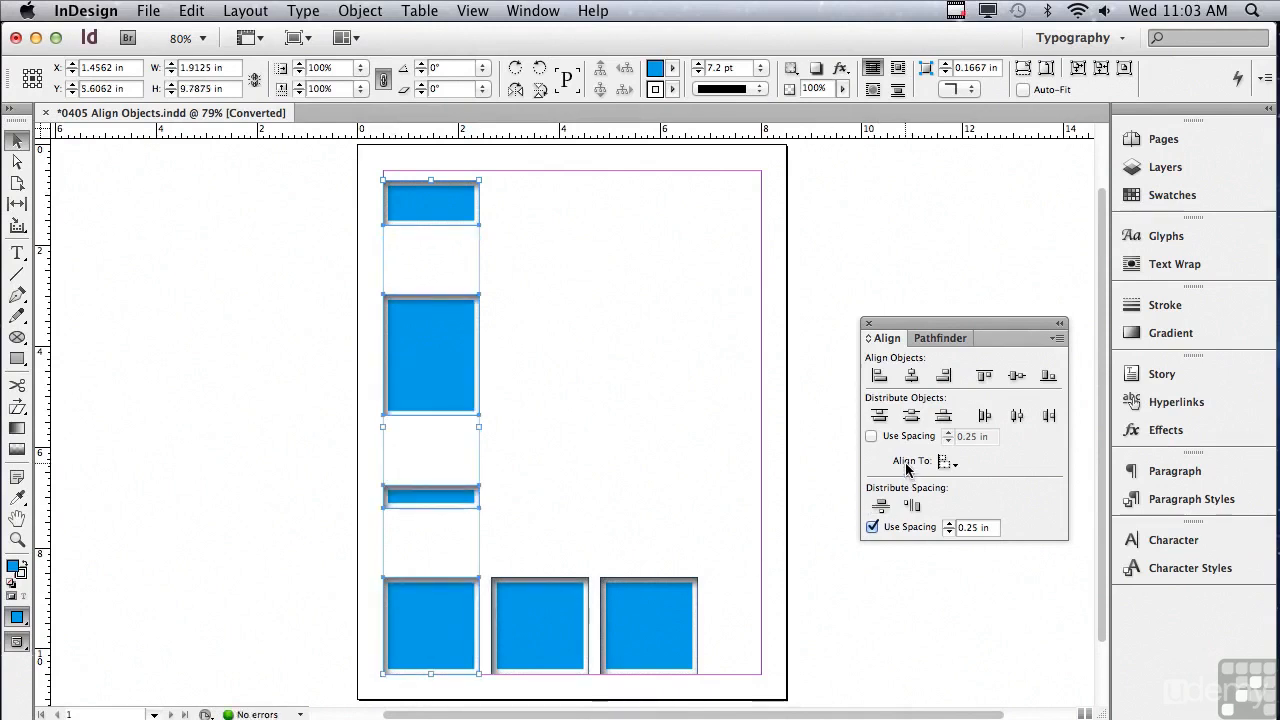
# Step: Align to Key Object with the left column's bottom square as the key, and distribute the column's vertical space at 0.25 in
pyautogui.click(946, 464)
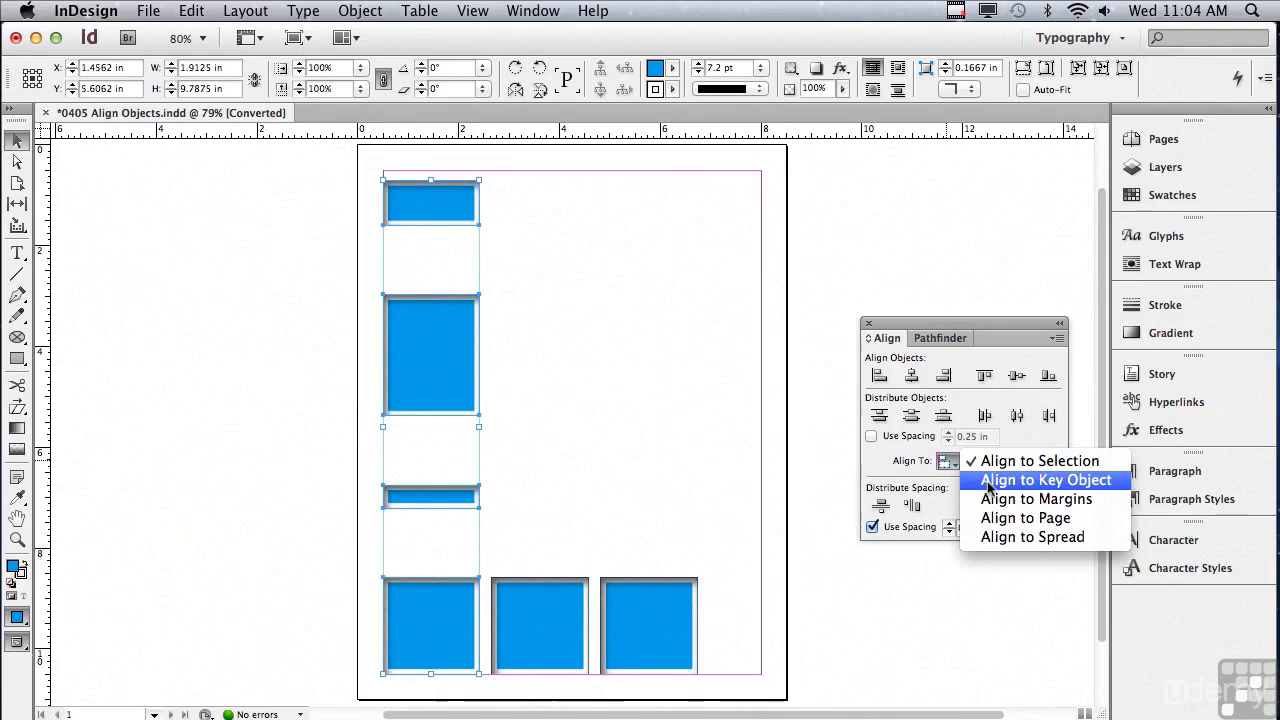
pyautogui.click(986, 482)
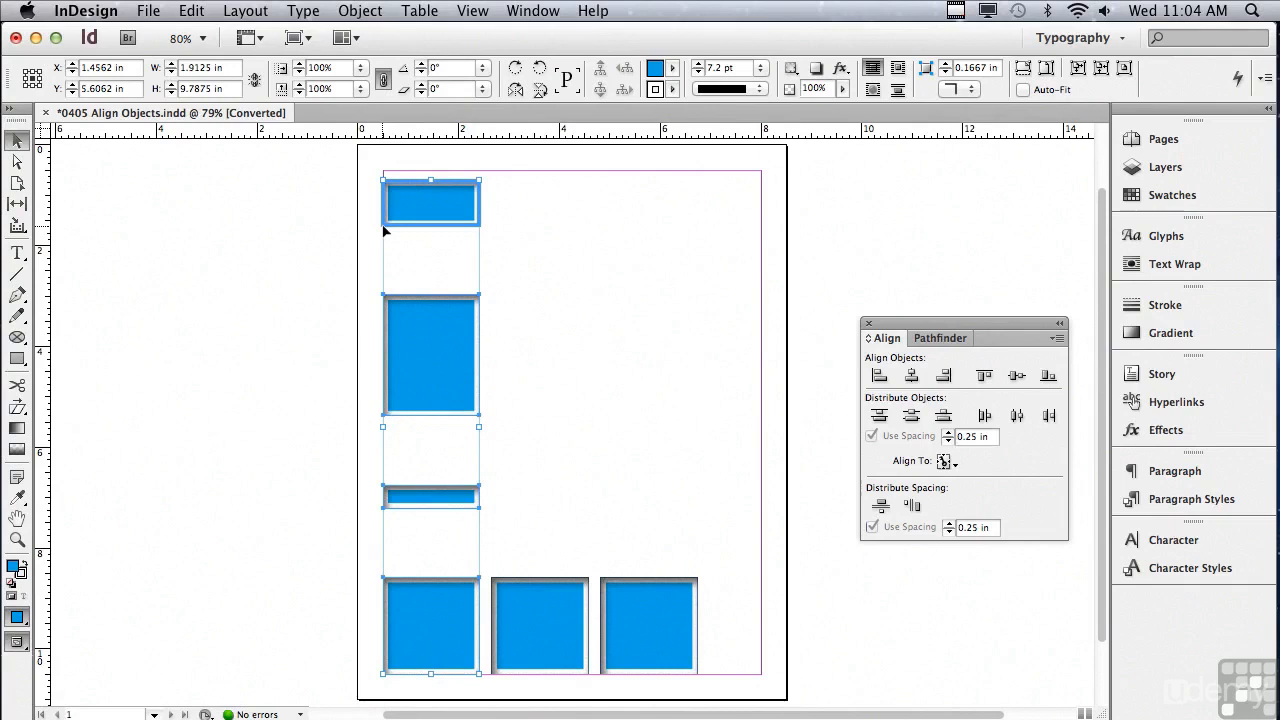
pyautogui.click(436, 620)
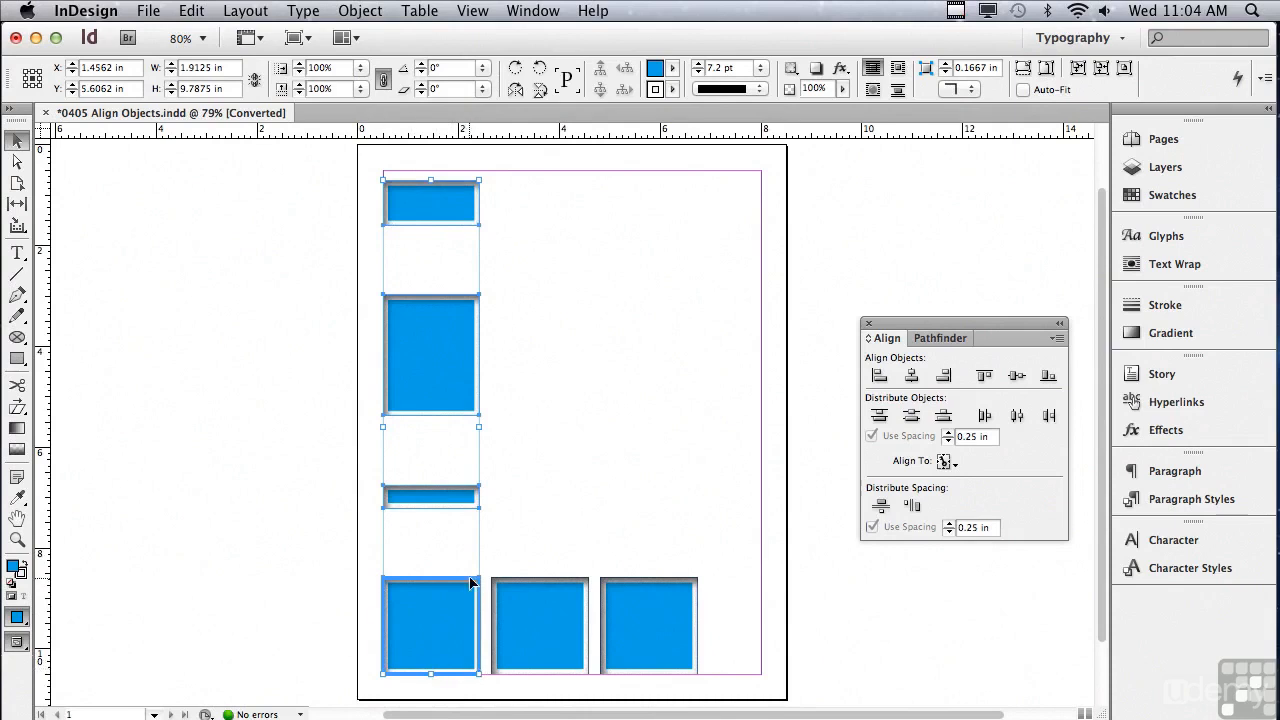
pyautogui.click(881, 506)
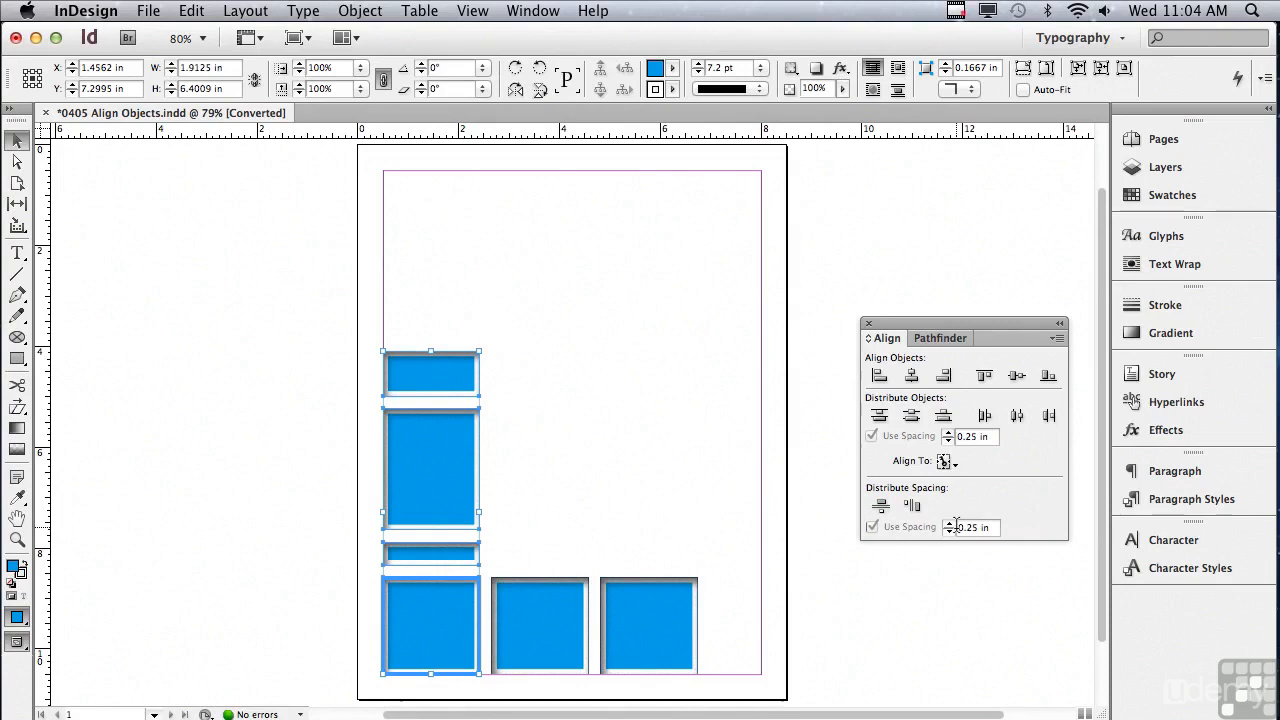
# Step: Switch alignment to Align to Margins and center only the left column's top frame horizontally and vertically
pyautogui.click(945, 464)
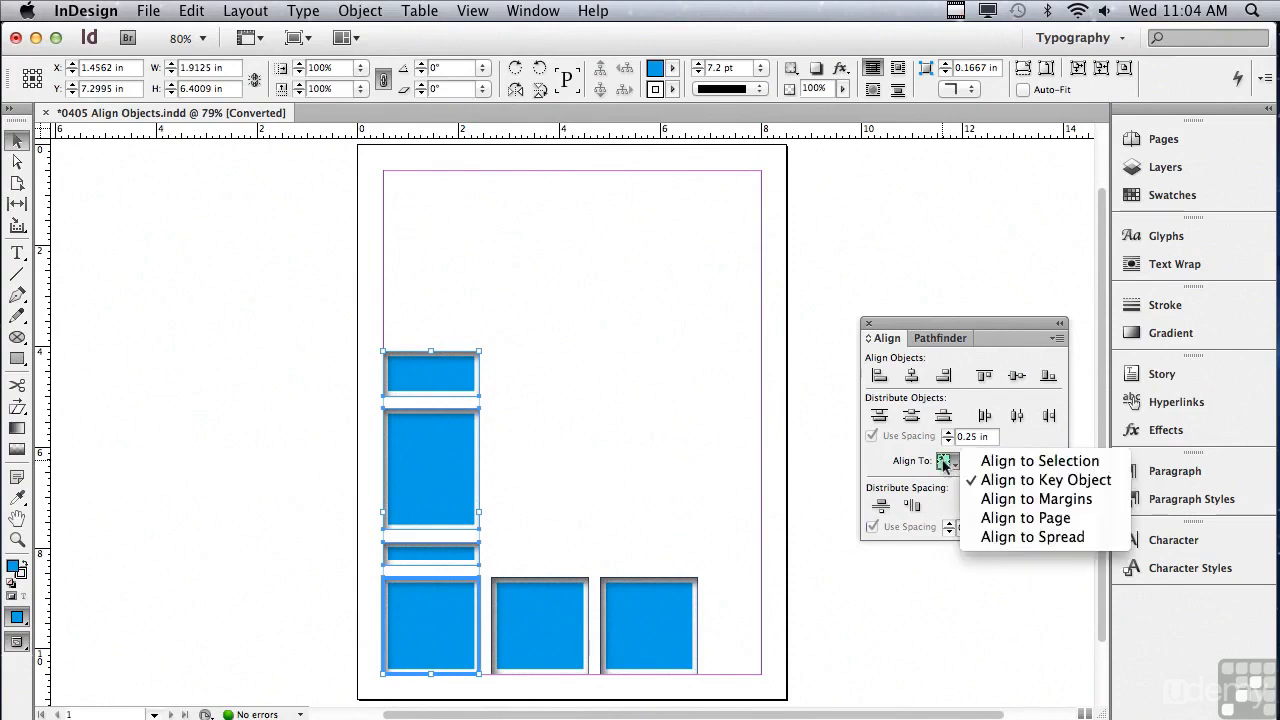
pyautogui.click(1012, 505)
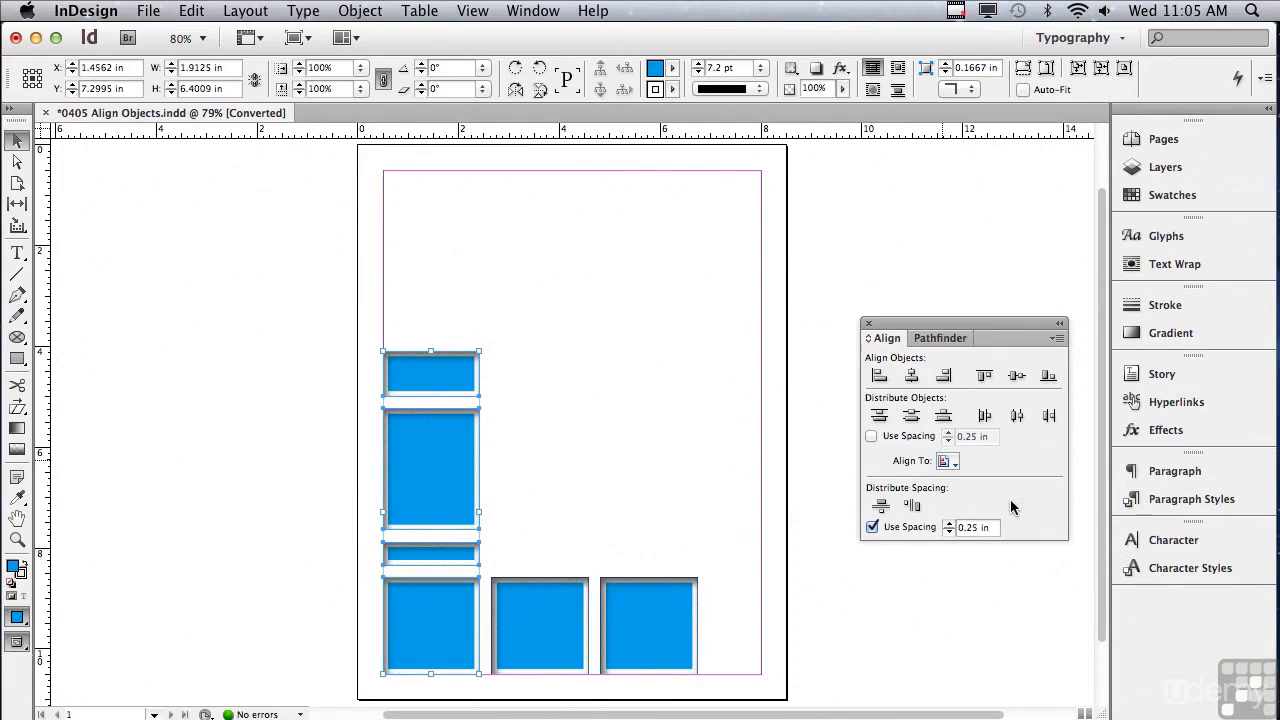
pyautogui.click(214, 290)
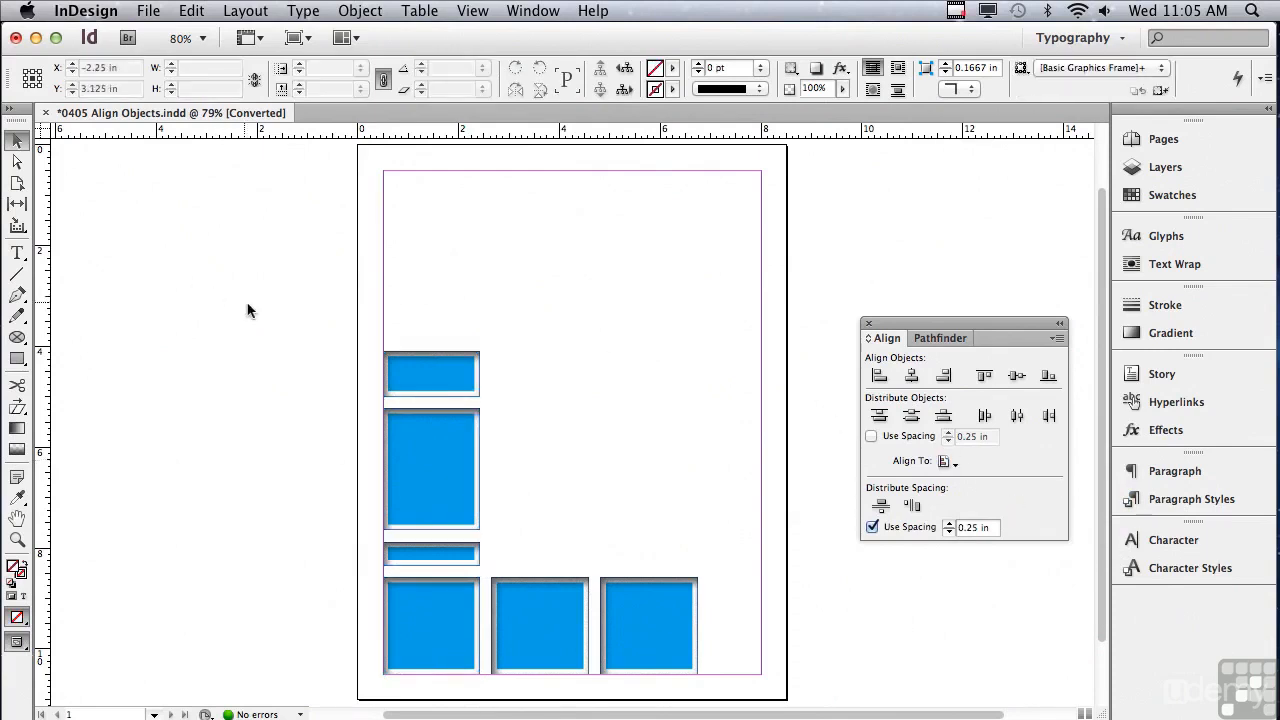
pyautogui.click(421, 372)
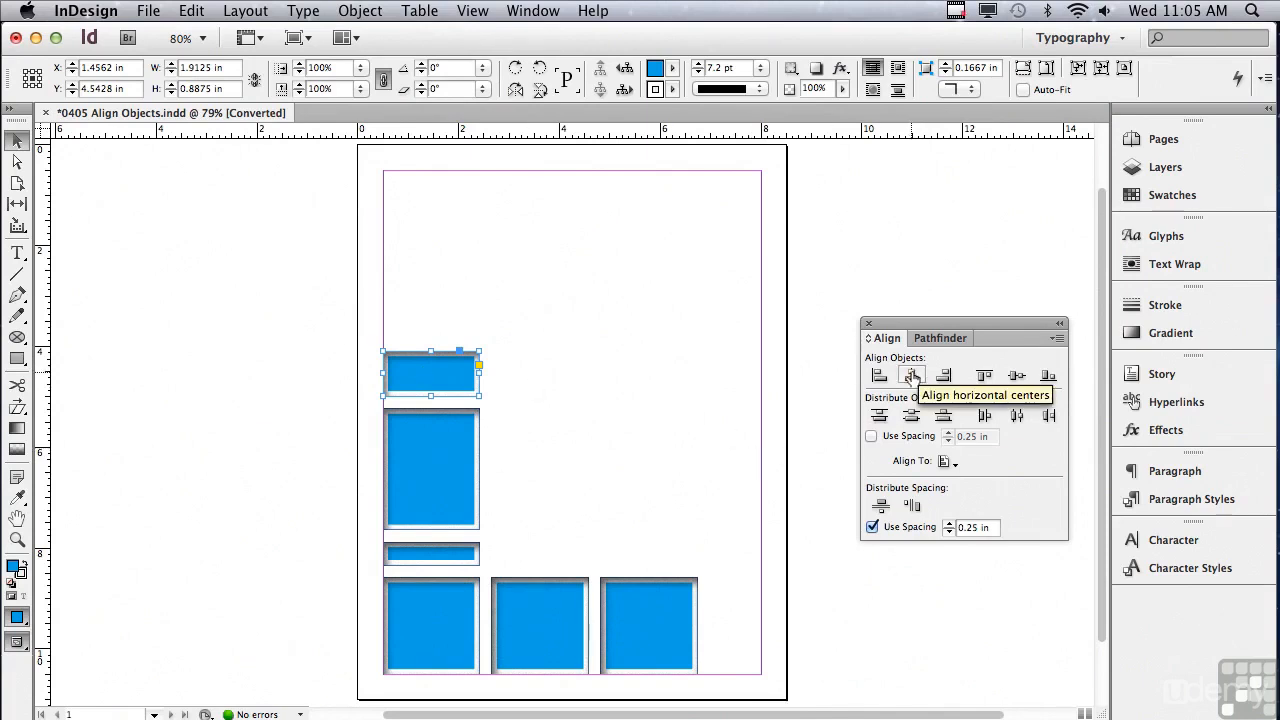
pyautogui.click(912, 377)
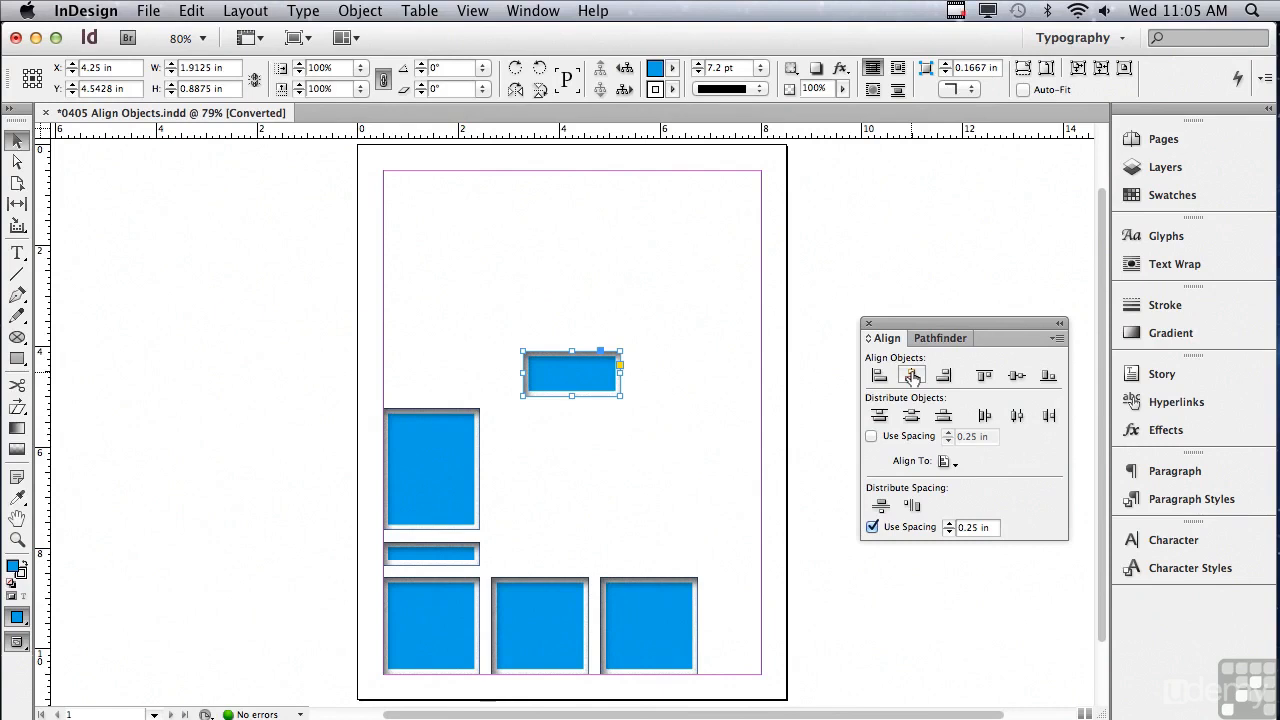
pyautogui.click(1015, 378)
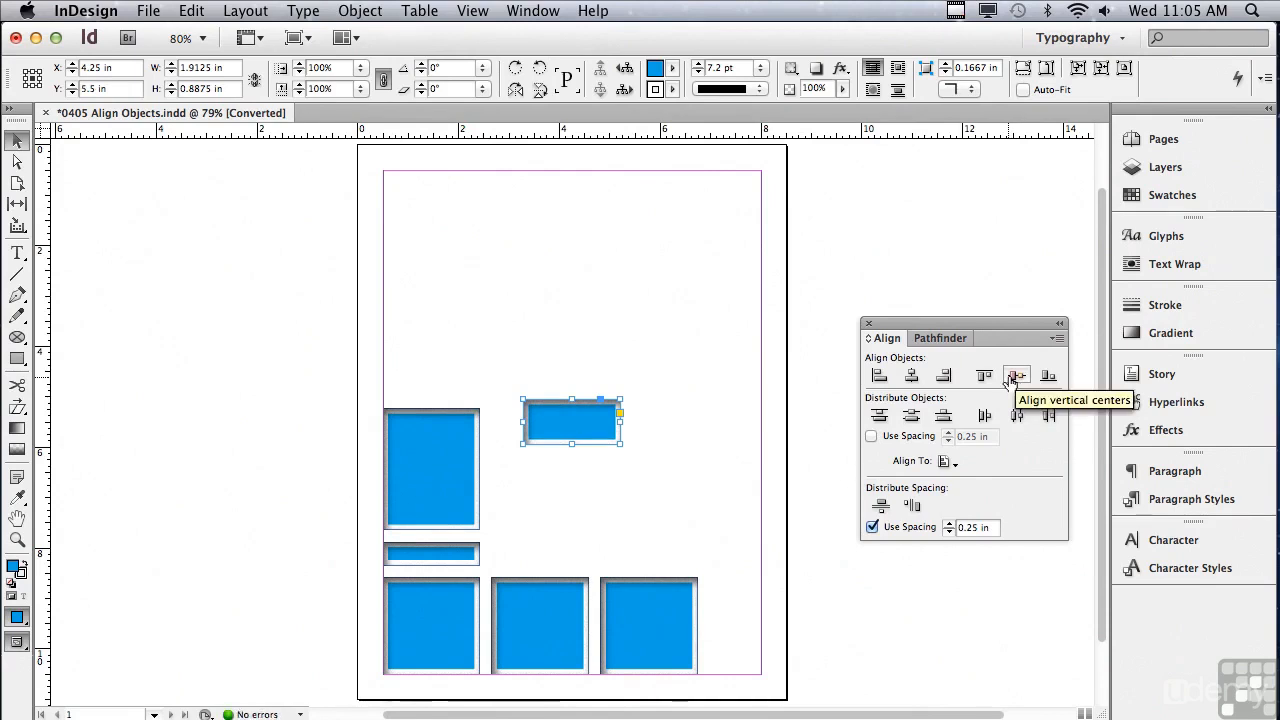